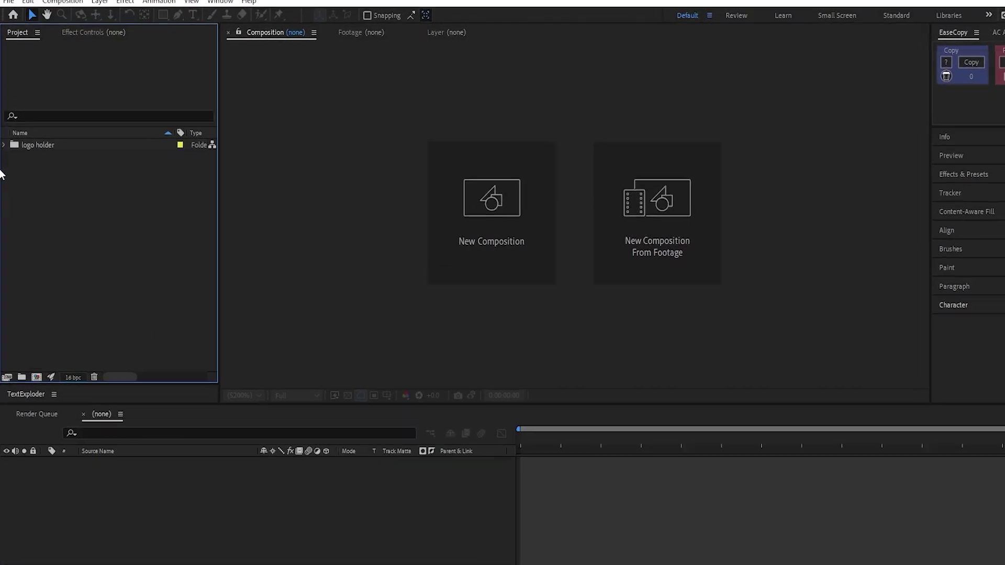
Step: Create a 1920×1080, 29.97 fps black composition named 'logo holder' from the Apple TV logo PNG
left_click(4, 133)
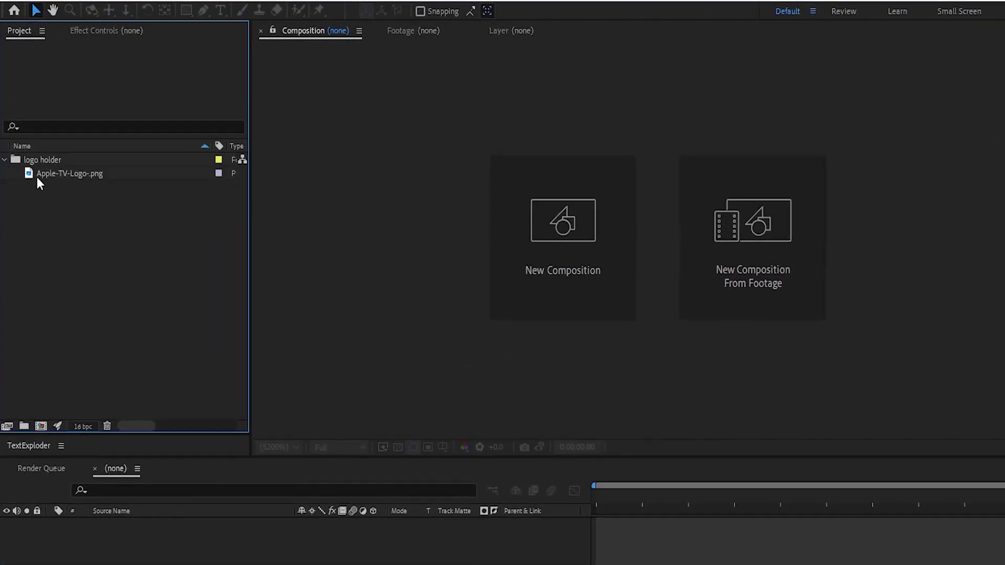
left_click(63, 174)
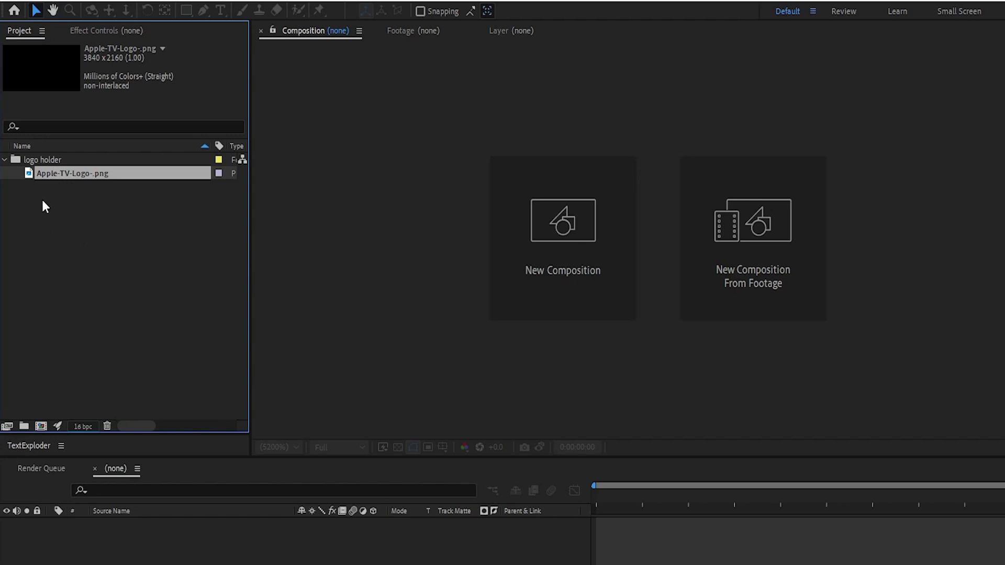
left_click(40, 426)
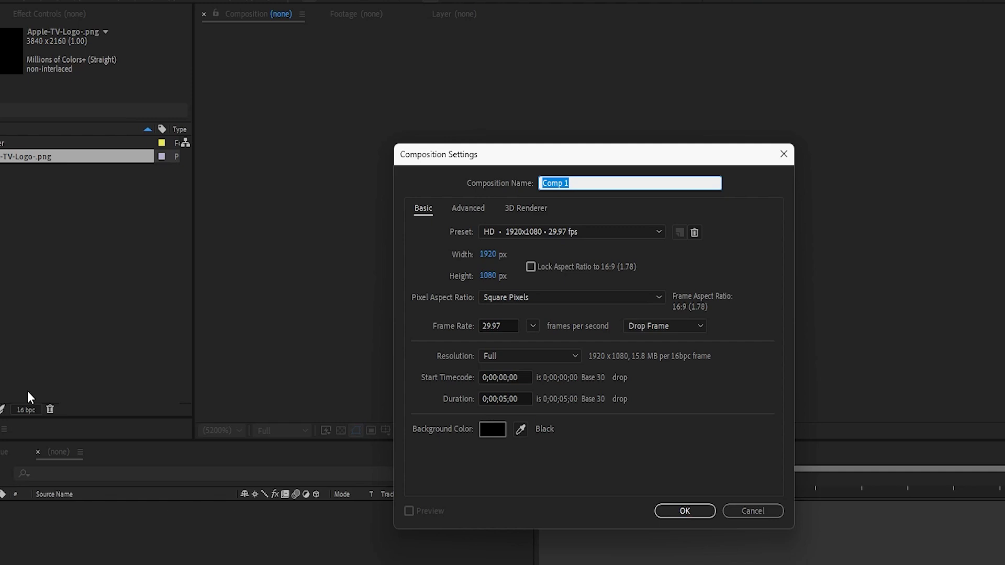
type("logo holder")
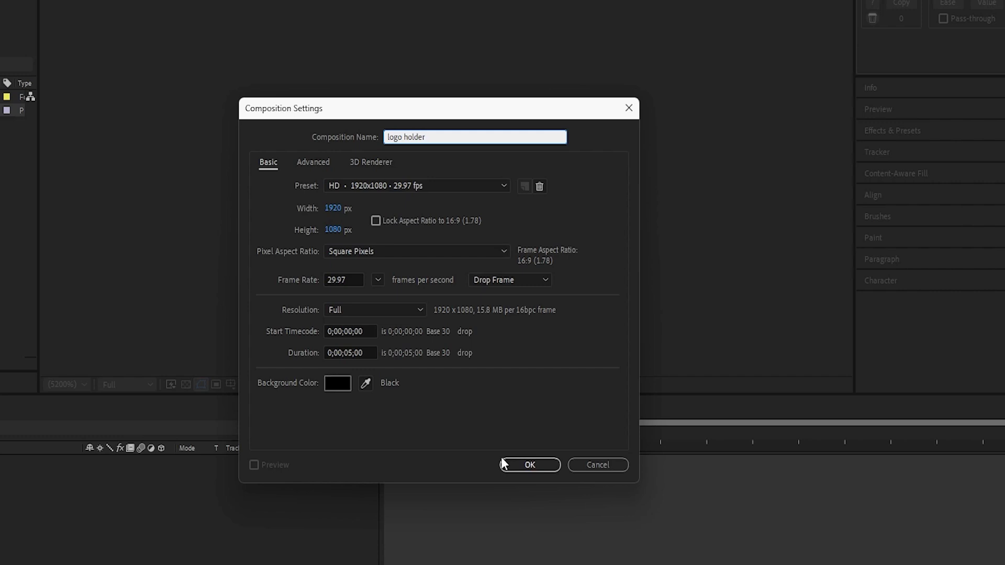
left_click(515, 465)
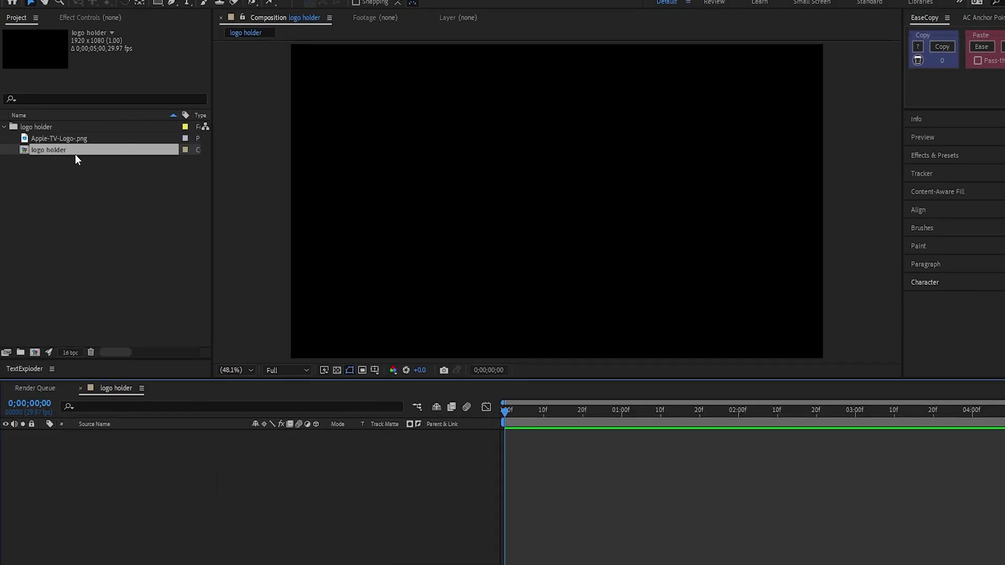
Step: Add the Apple TV logo PNG as a layer and make it solid white with a Fill effect
left_click_drag(84, 139, 157, 508)
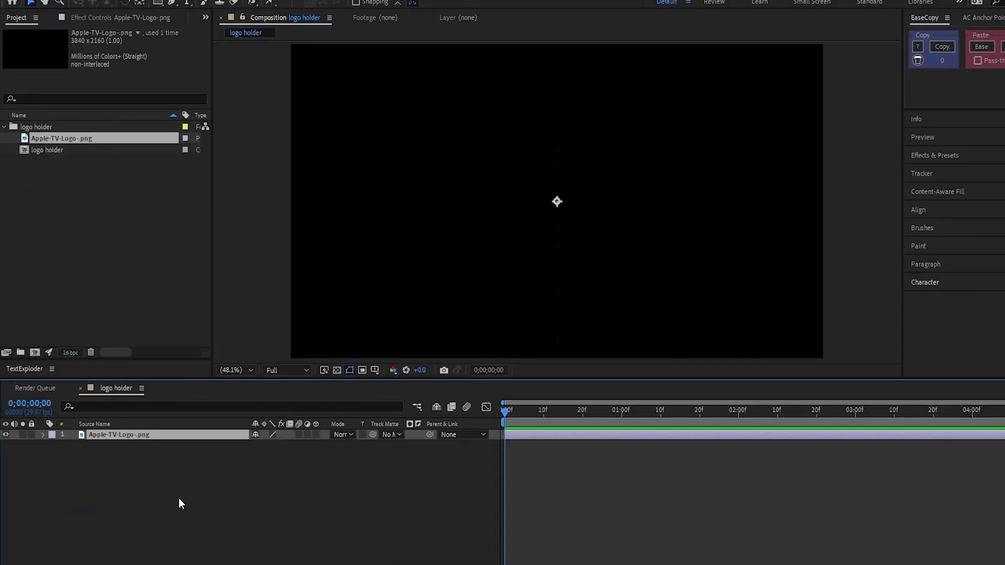
key("ctrl+space")
type("fil")
left_click(165, 486)
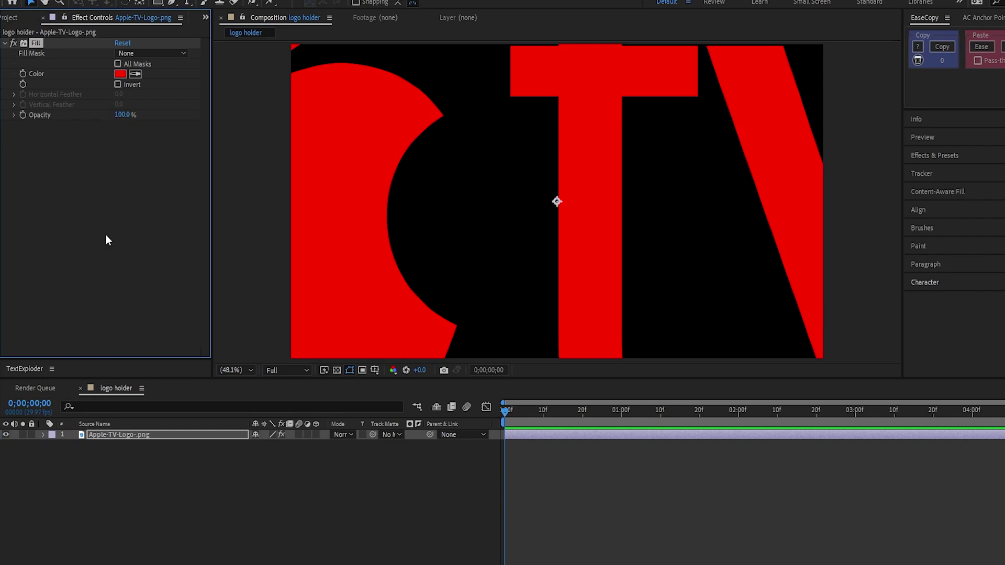
left_click(120, 74)
left_click(21, 265)
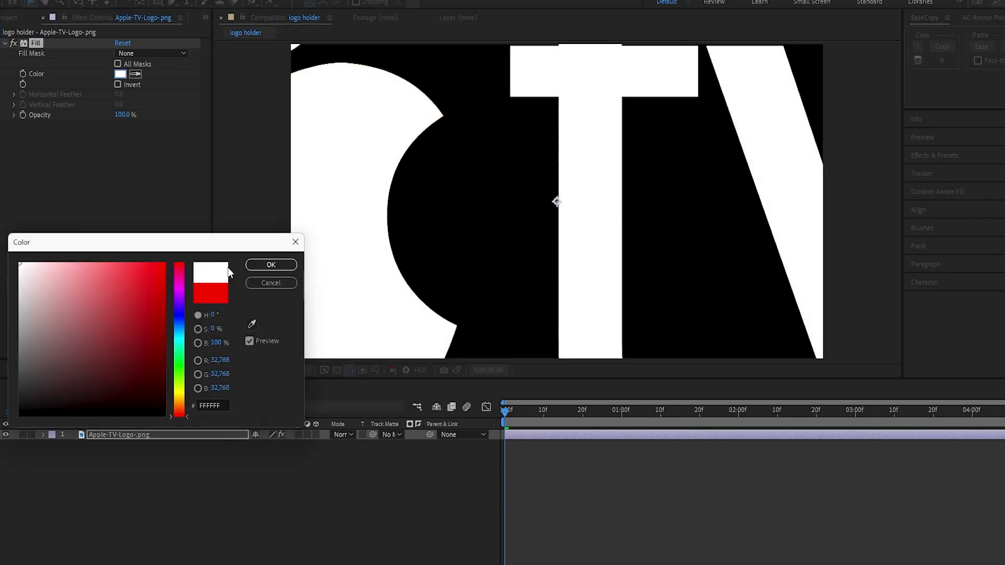
left_click(268, 266)
Step: Scale the logo layer down to 18%
key("s")
left_click(270, 444)
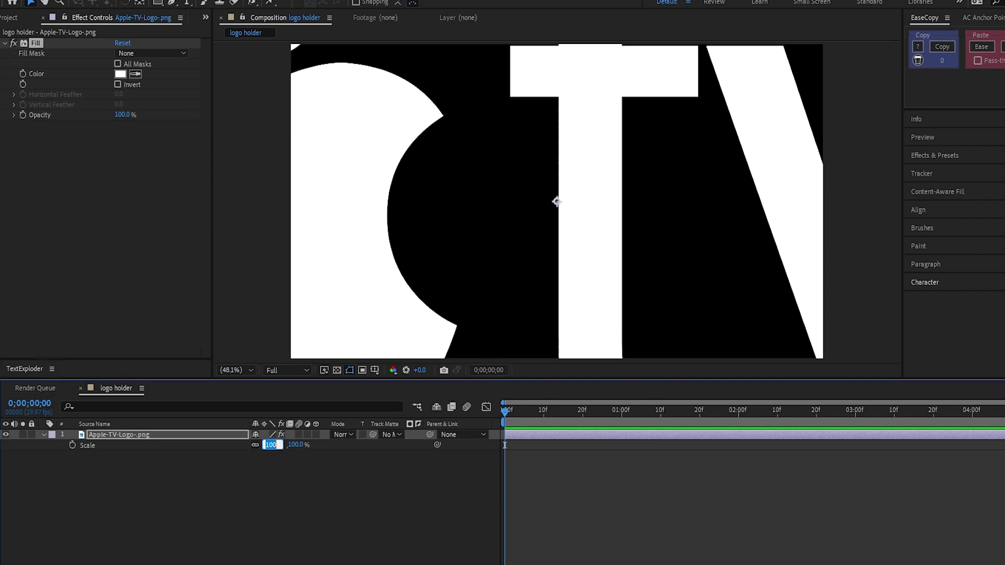
type("18")
key("Return")
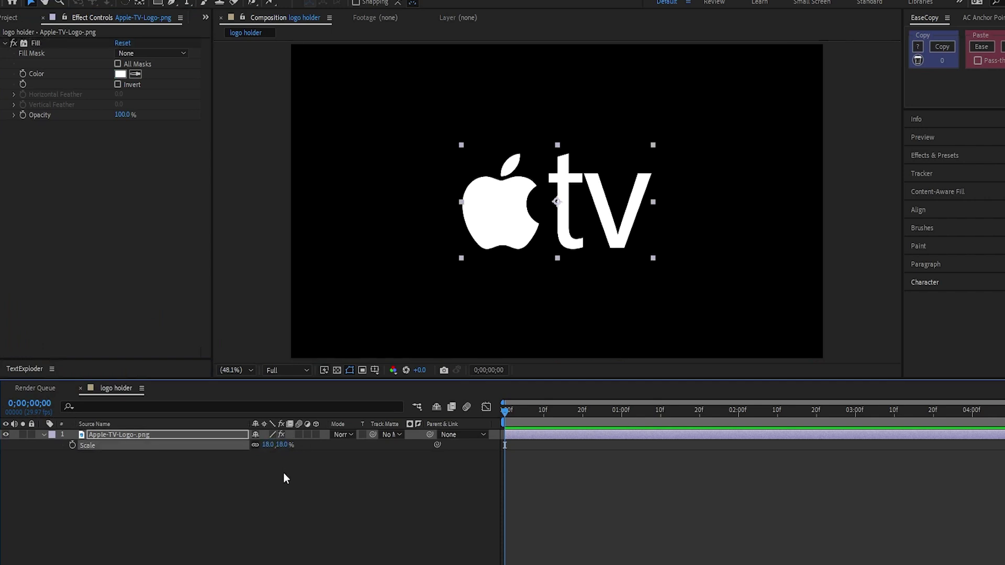
Step: Draw a rectangle mask around the apple on the logo layer
left_click(161, 434)
left_click(158, 4)
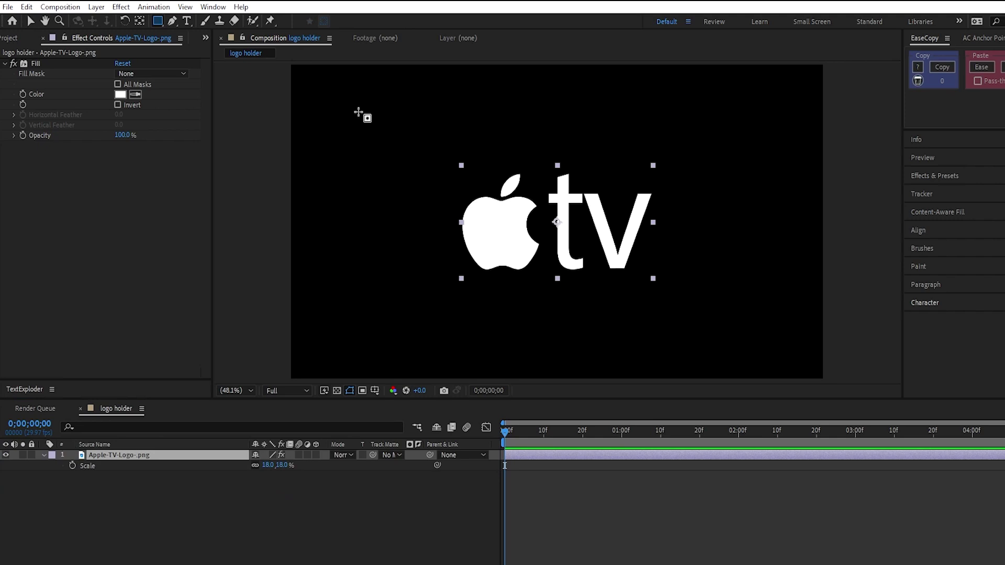
left_click_drag(457, 159, 545, 274)
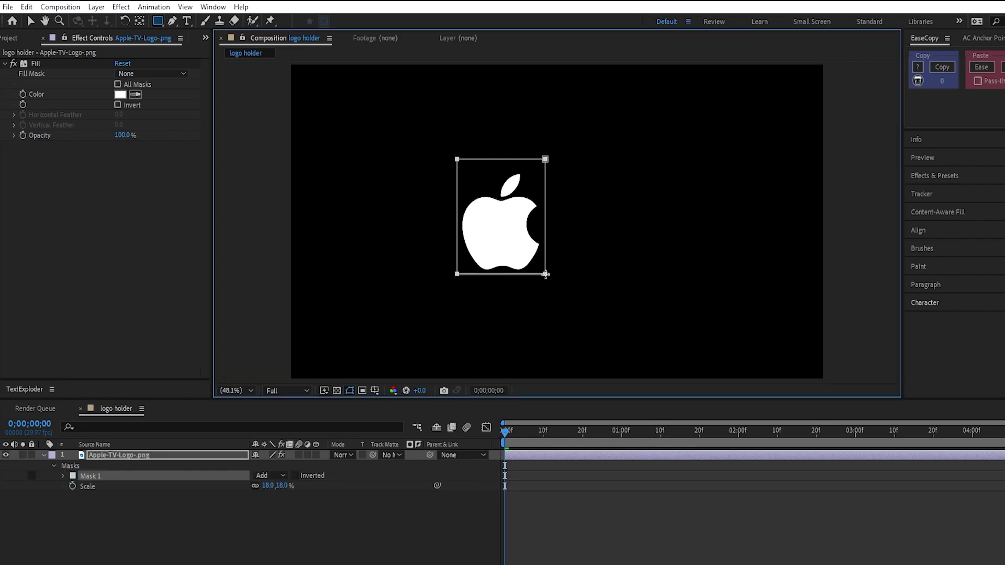
Step: Duplicate the masked layer, invert the copy's mask to show 'tv', and hide it
left_click(190, 464)
key("ctrl+d")
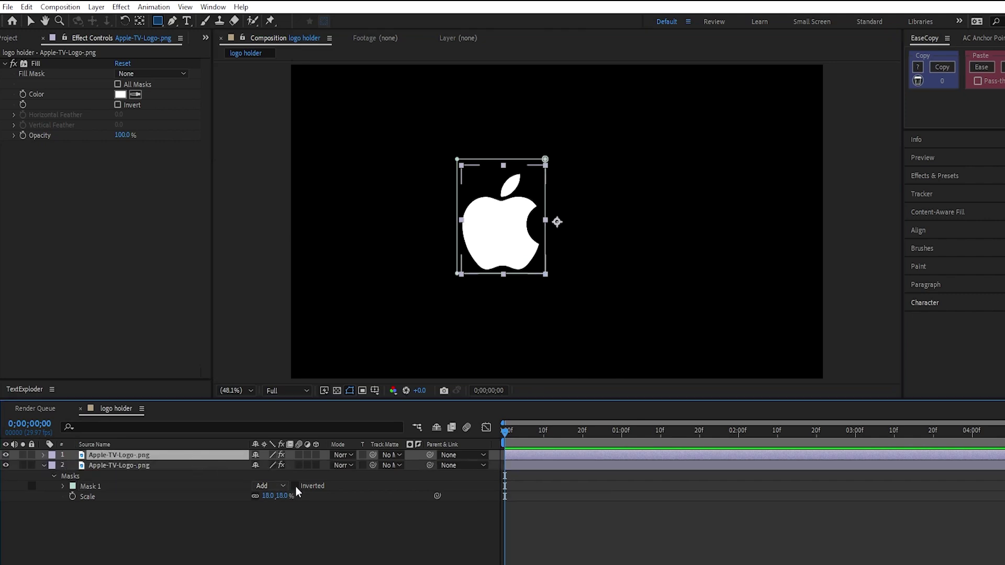
left_click(295, 487)
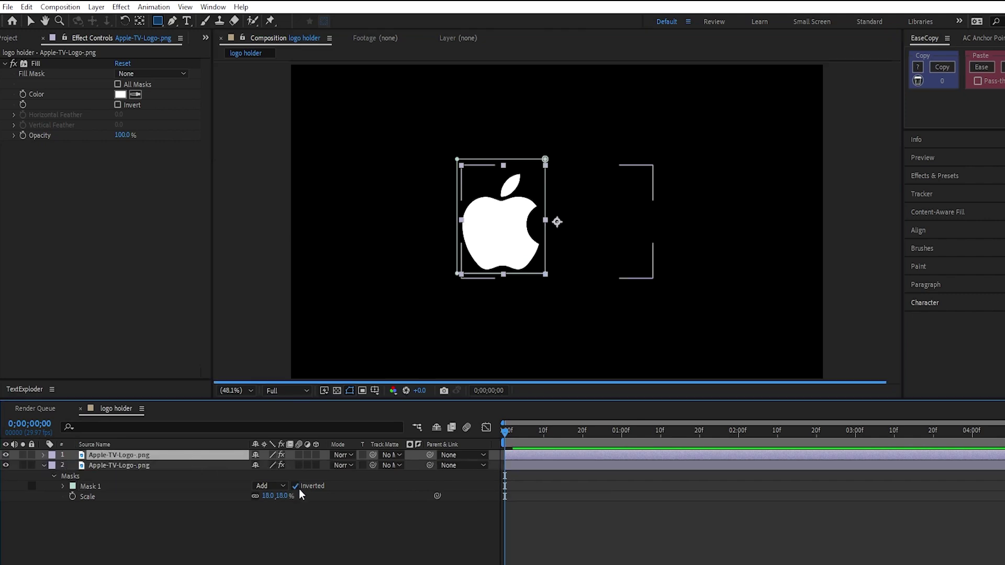
key("t")
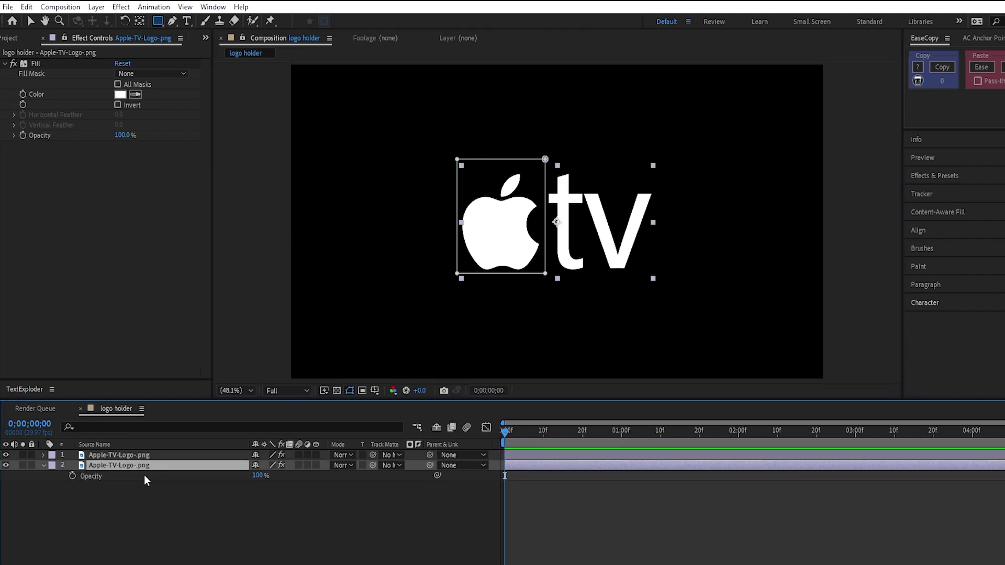
left_click(6, 465)
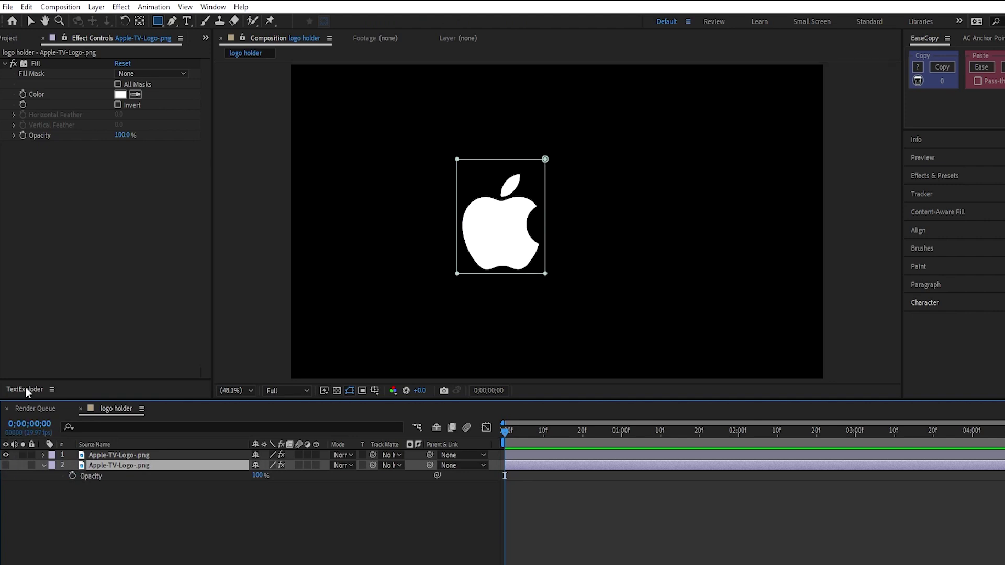
left_click(16, 38)
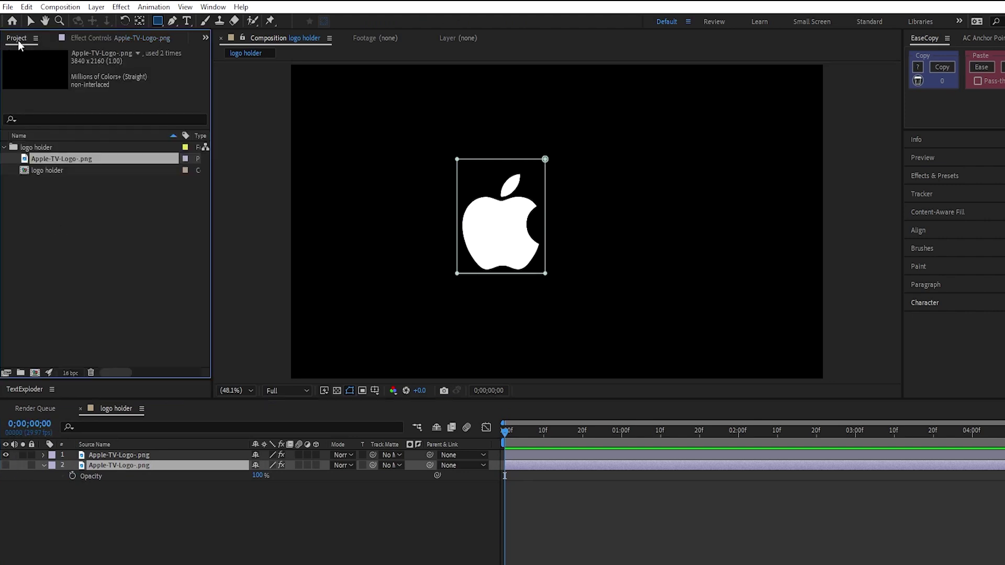
Step: Create a new composition named 'main comp' and place the logo holder comp in it
left_click(32, 372)
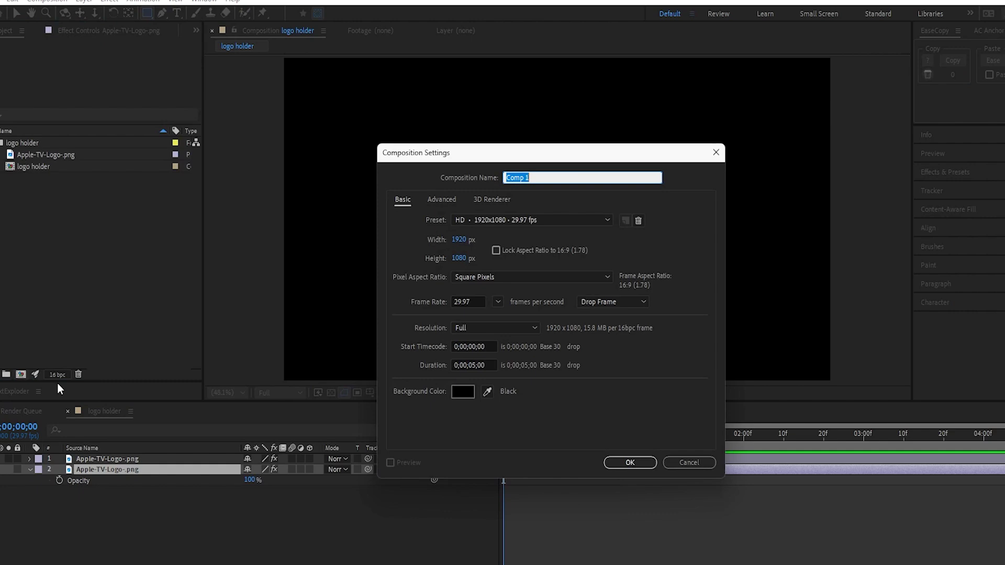
type("main c")
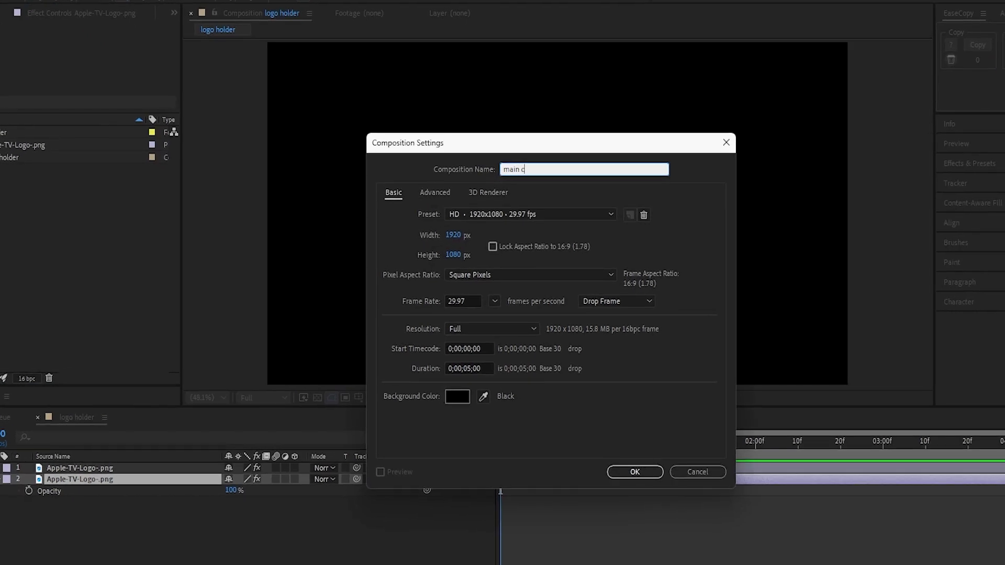
left_click(634, 472)
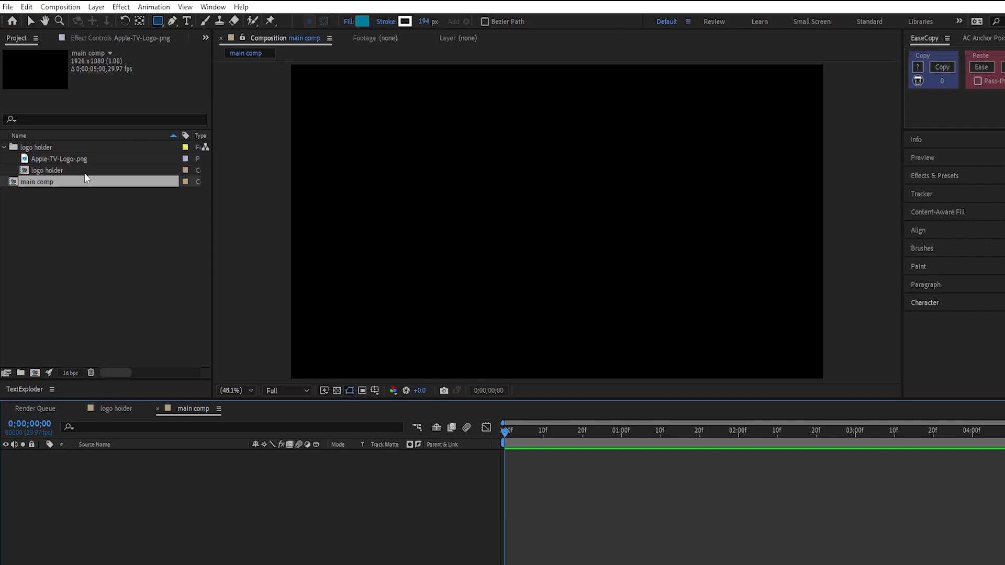
left_click_drag(56, 169, 238, 553)
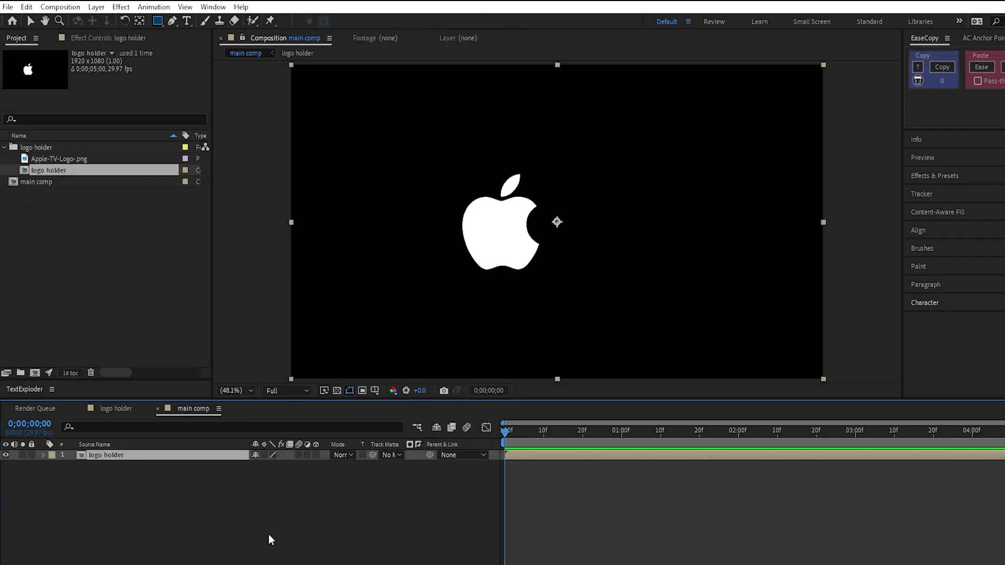
Step: Add a Fill effect to logo holder coloured purple 870097
key("ctrl+space")
type("fil")
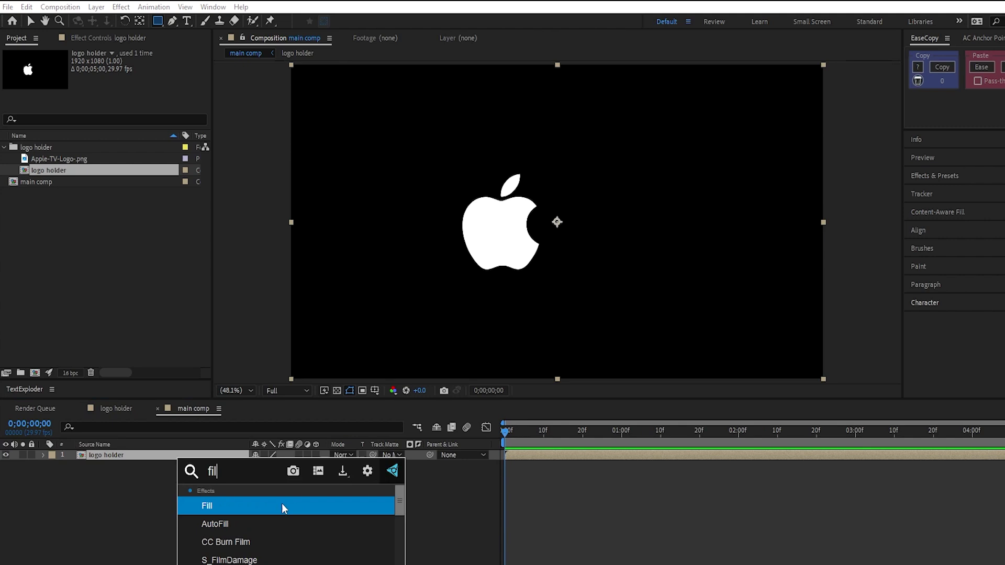
key("Return")
left_click(120, 94)
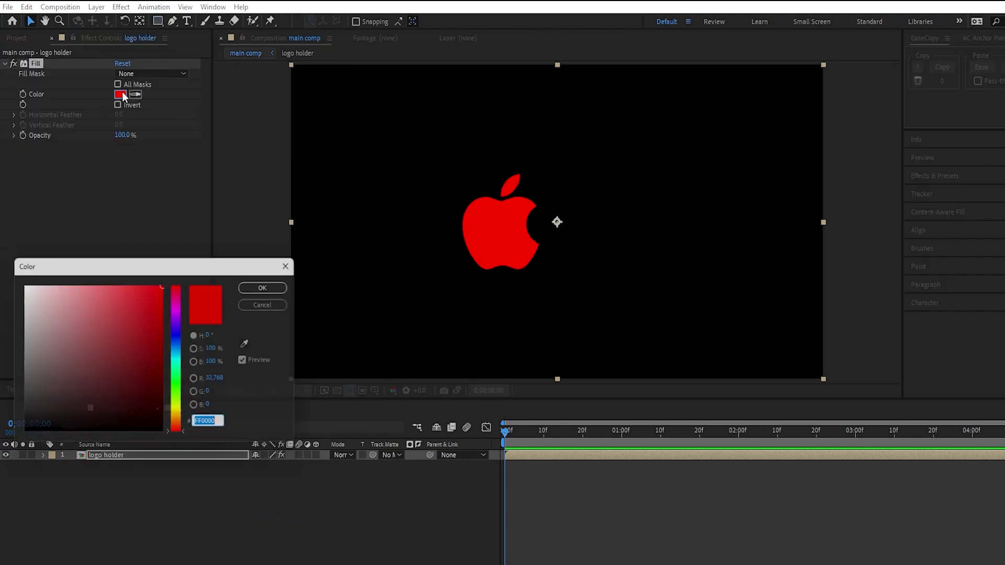
left_click_drag(180, 305, 175, 346)
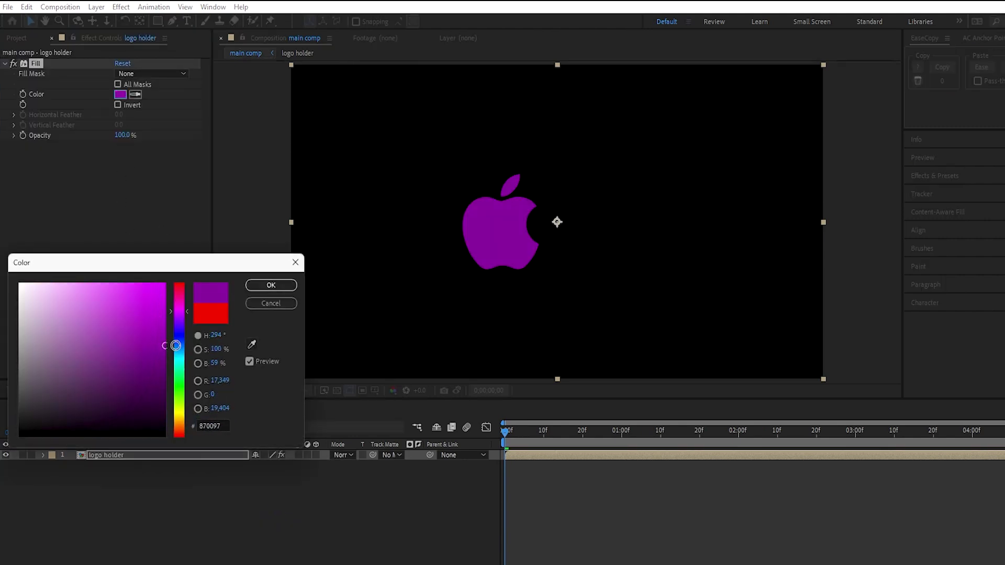
left_click(271, 285)
Step: Apply CC Glass to the apple and set Surface Softness to 1
key("ctrl+space")
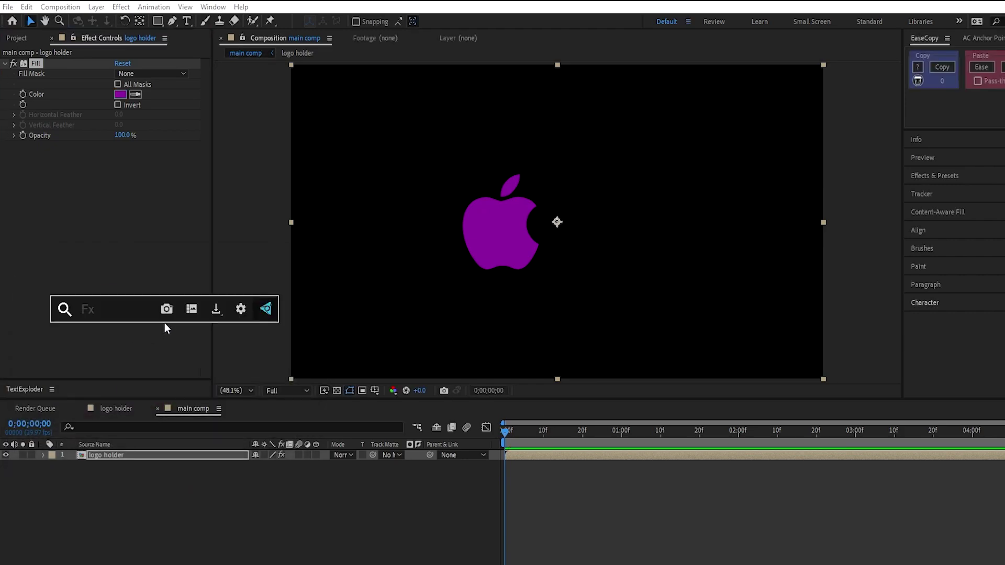
type("cc g")
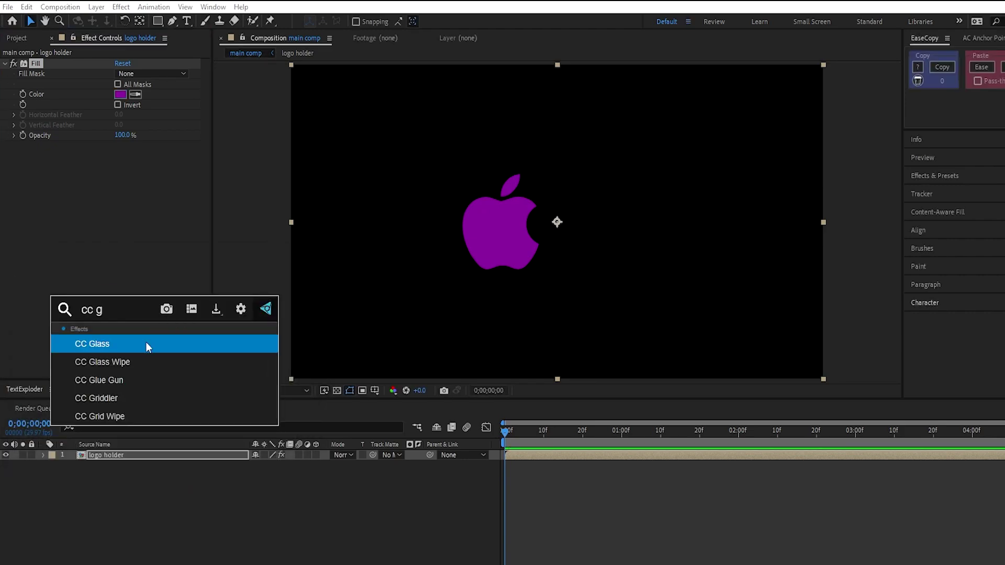
left_click(144, 343)
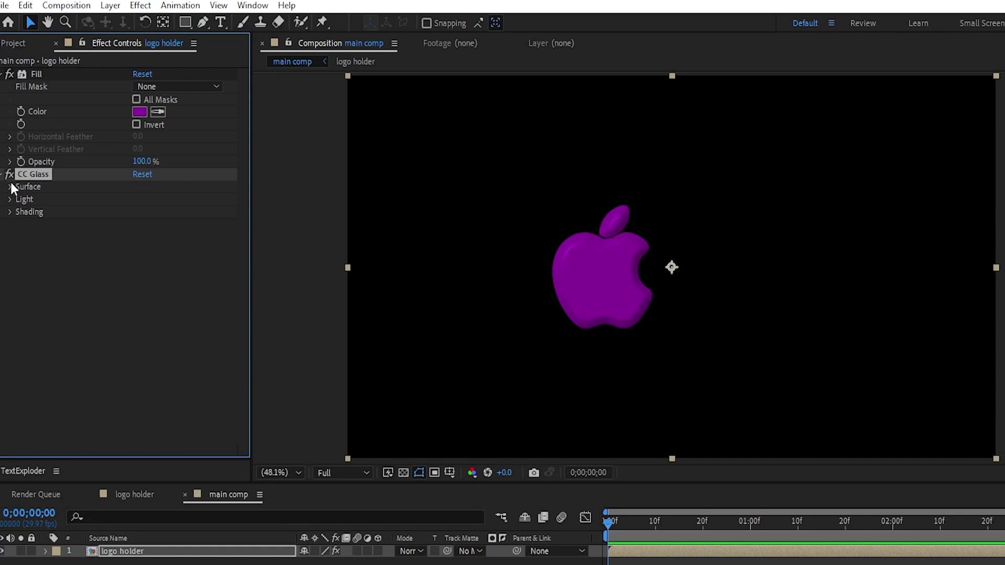
left_click(14, 156)
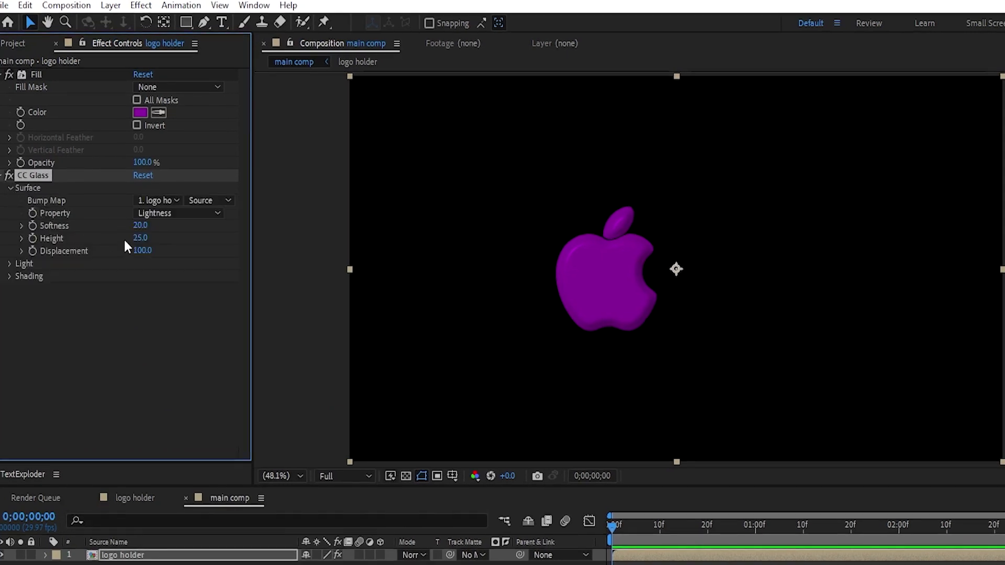
left_click(141, 225)
type("1")
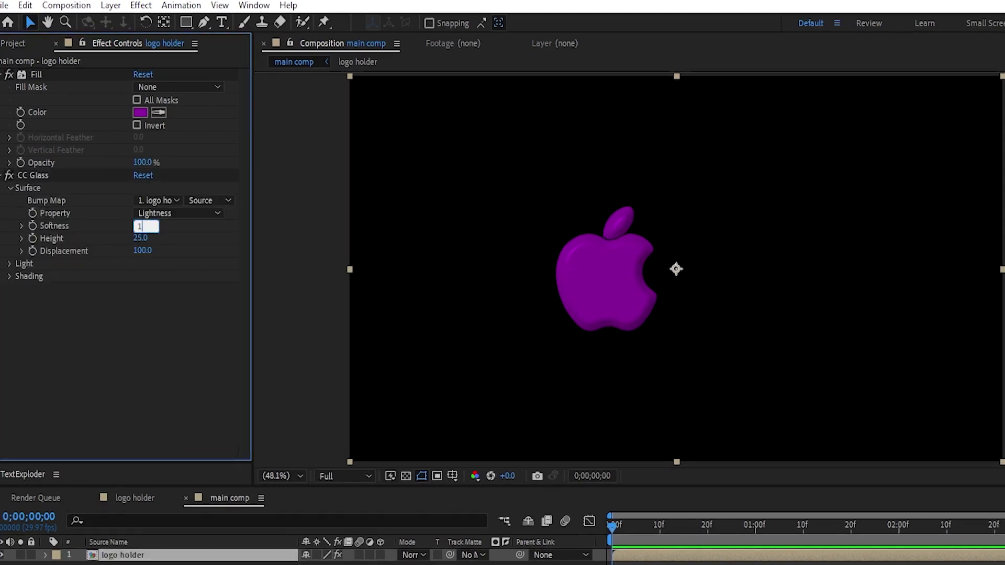
key("Return")
Step: Set the CC Glass Height to -45 and Displacement to 15
left_click(141, 238)
type("2")
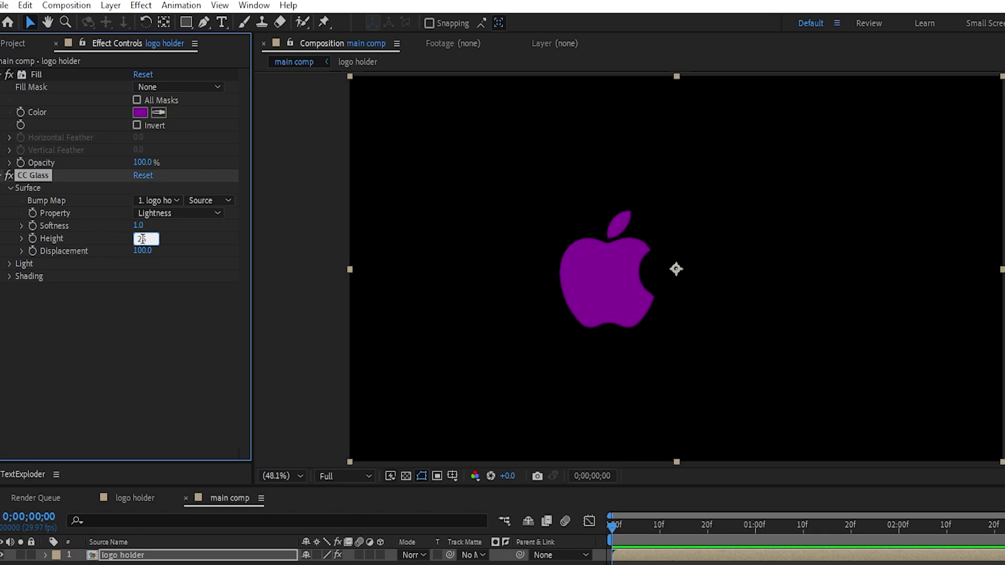
type("-45")
key("Return")
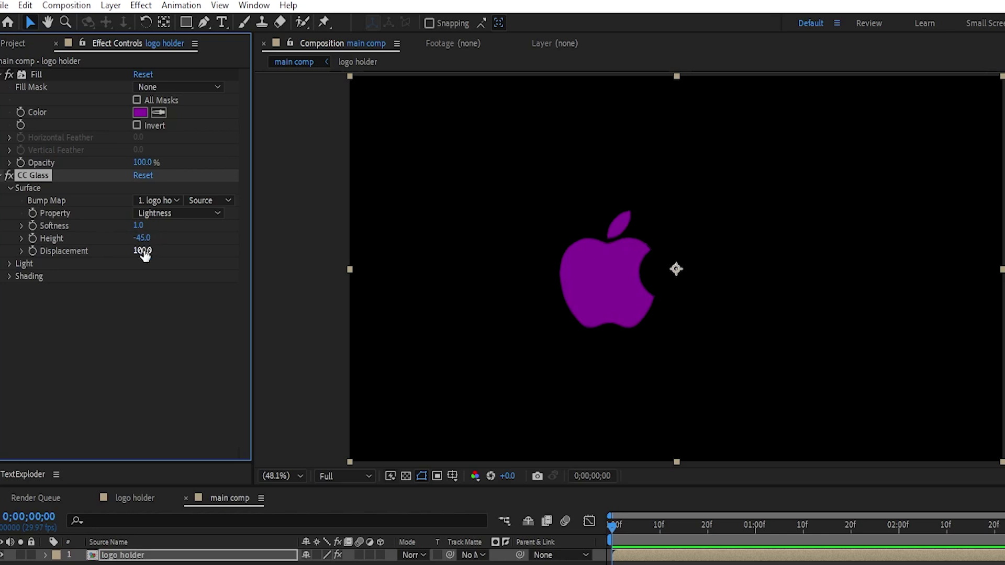
left_click(142, 251)
type("15")
key("Return")
Step: Set the CC Glass light Intensity to 300 and Light Height to -100
left_click(9, 263)
left_click(149, 292)
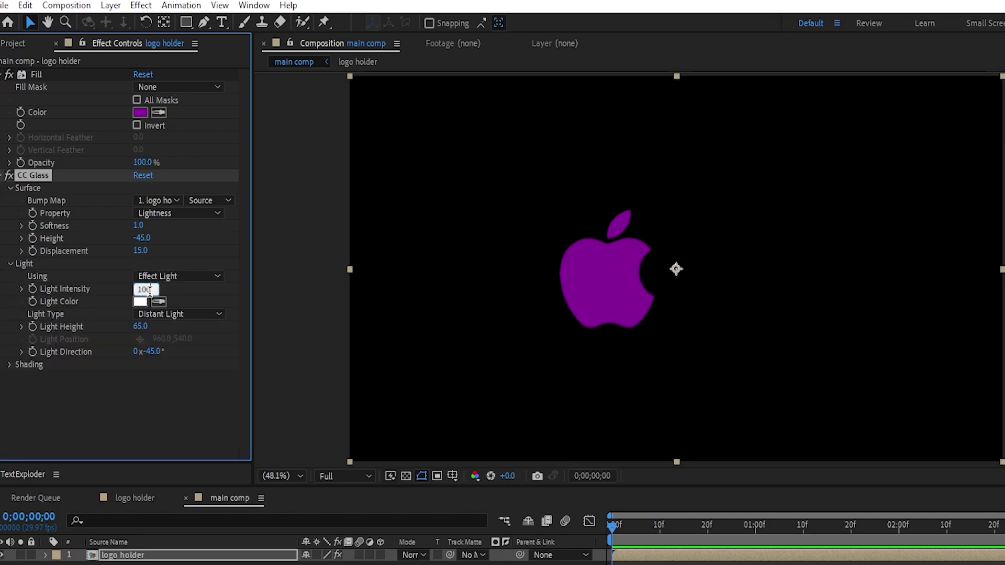
type("300")
key("Return")
left_click_drag(139, 329, 31, 335)
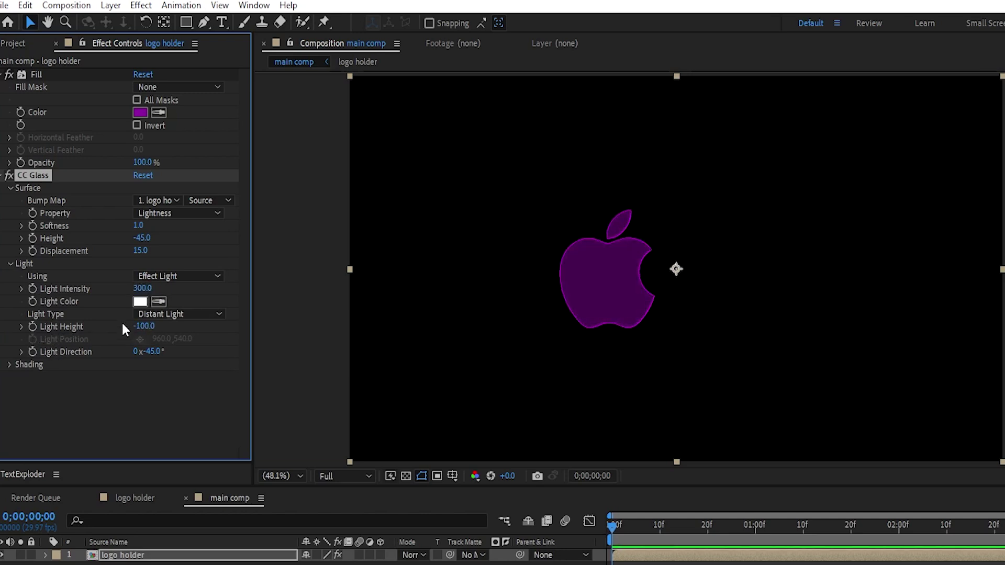
Step: Set the CC Glass shading Ambient to 45 and Specular to 80
left_click(9, 365)
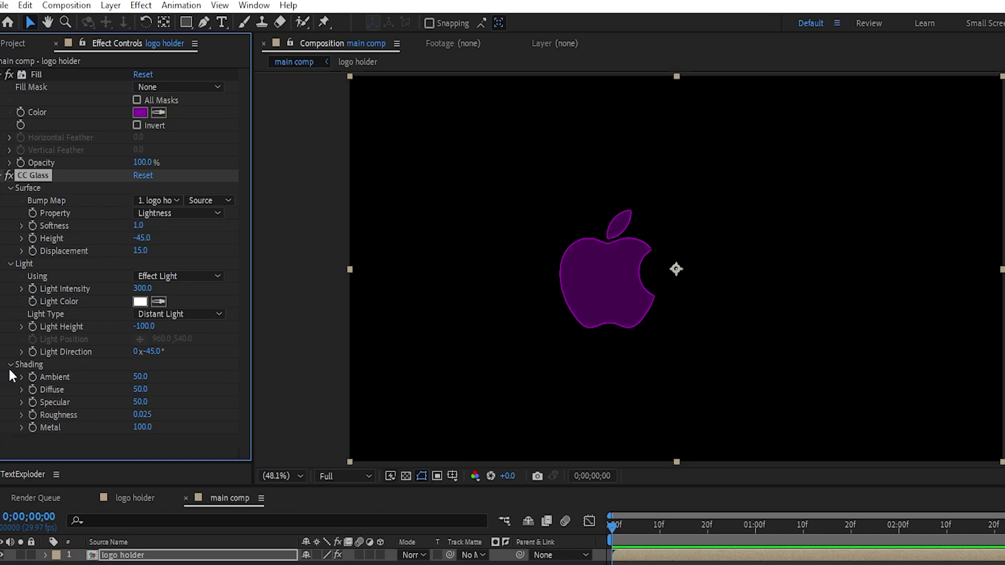
left_click(142, 375)
type("45")
key("Return")
left_click(142, 401)
type("80")
key("Return")
Step: Add an Inner Shadow layer style to the logo holder layer
key("t")
right_click(195, 557)
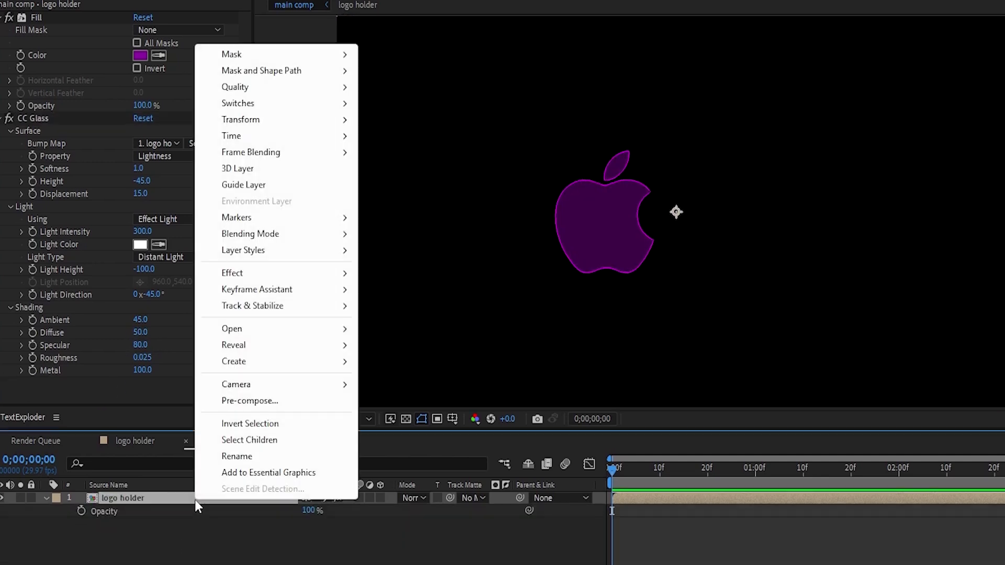
mouse_move(267, 254)
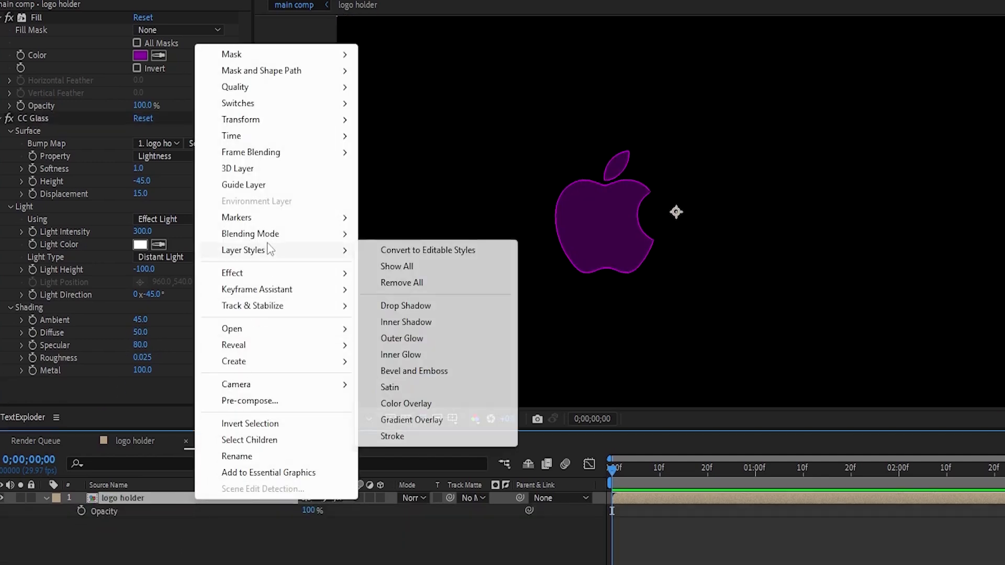
left_click(400, 327)
left_click(70, 549)
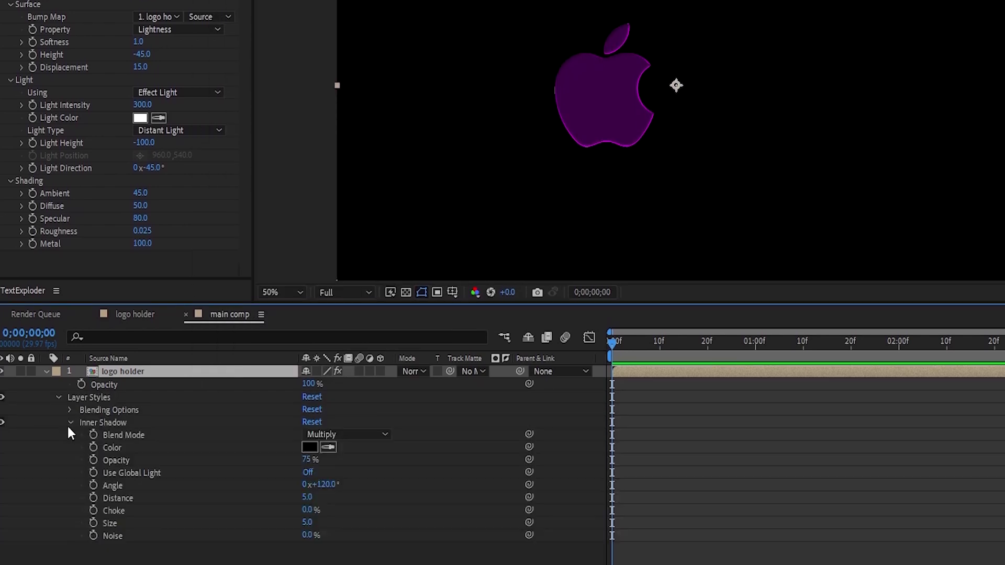
Step: Set the Inner Shadow blend mode to Screen with a bright magenta colour
left_click(318, 435)
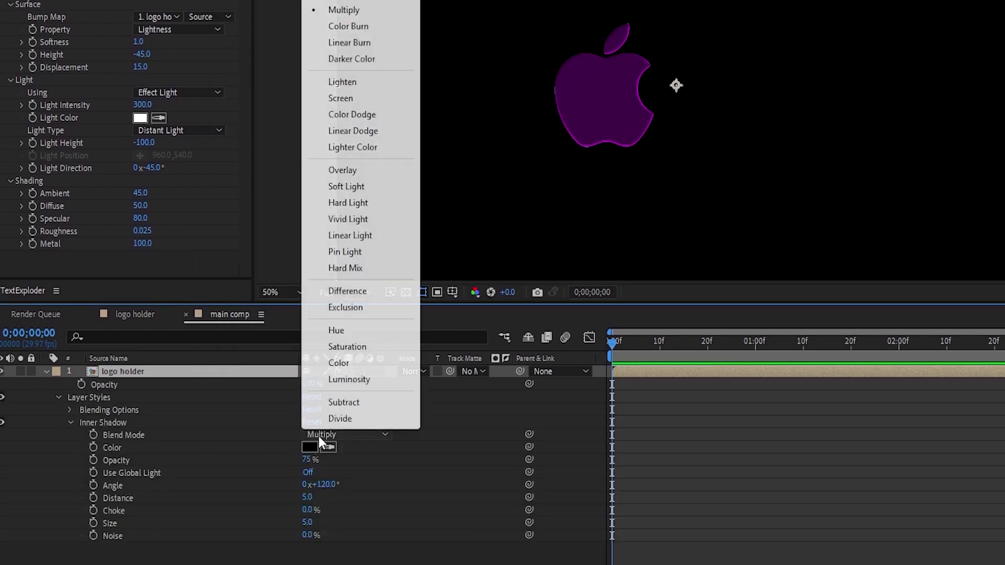
left_click(360, 101)
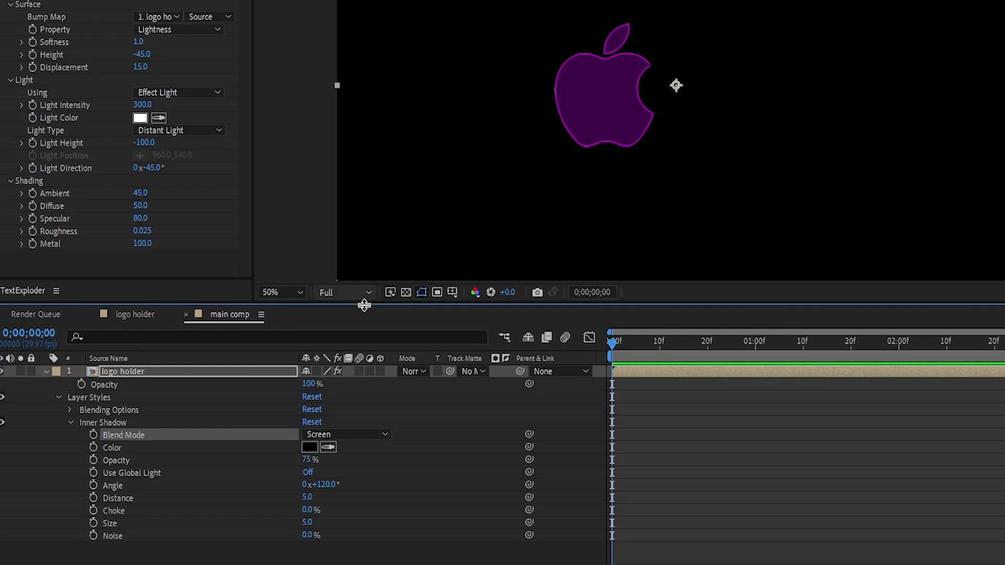
left_click(597, 100)
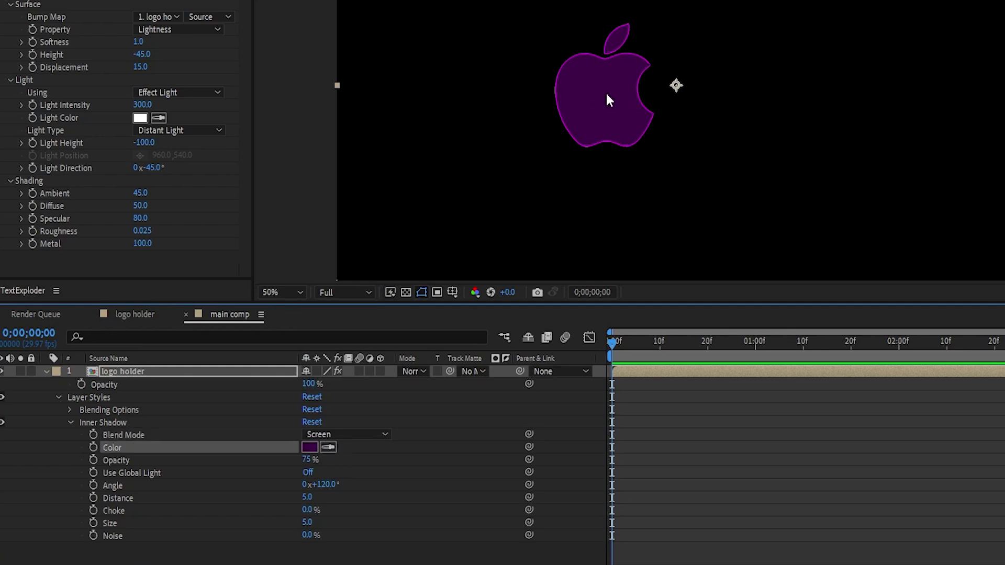
left_click(309, 447)
left_click_drag(153, 214, 196, 161)
left_click(325, 162)
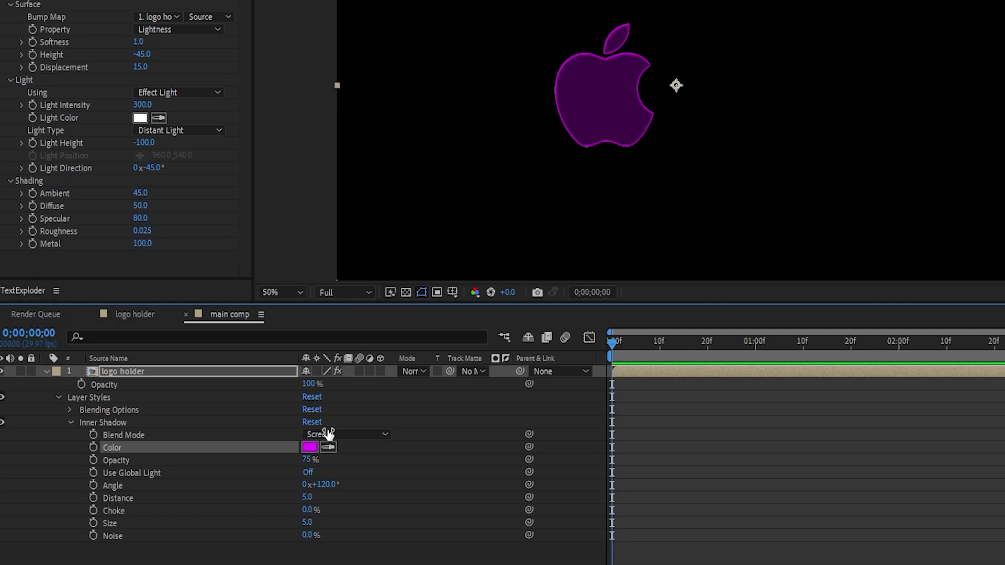
Step: Set the Inner Shadow angle to -45° and size to 40
left_click(322, 484)
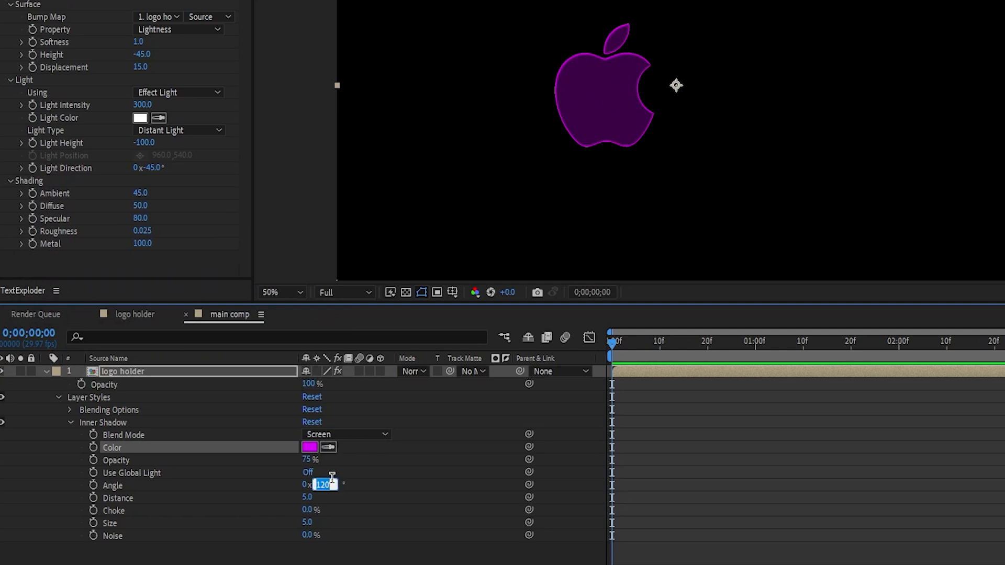
type("-45")
key("Return")
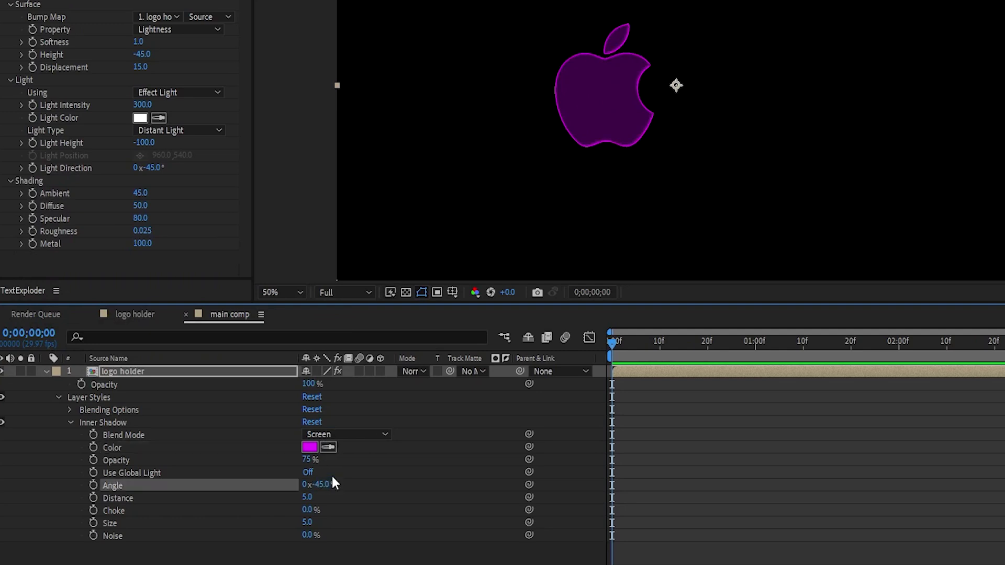
left_click(308, 522)
key("Return")
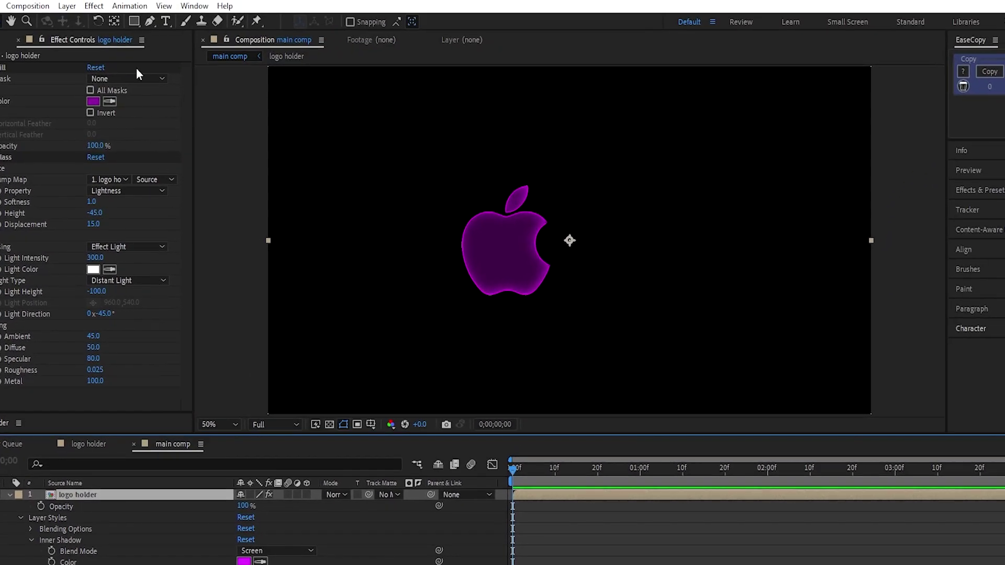
Step: Move the logo holder anchor point left onto the apple with Pan Behind and enable 3D Layer
left_click(116, 21)
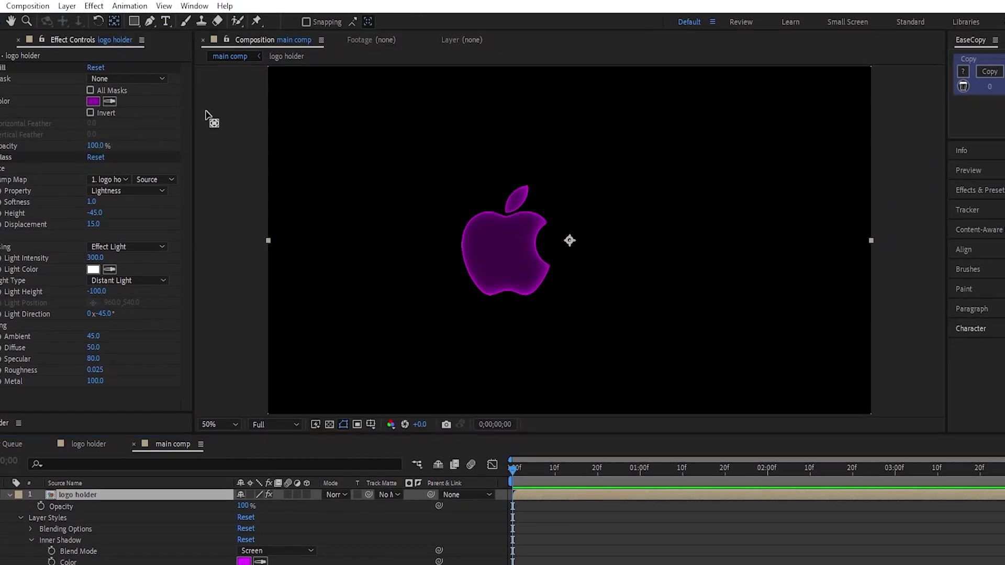
key("slash")
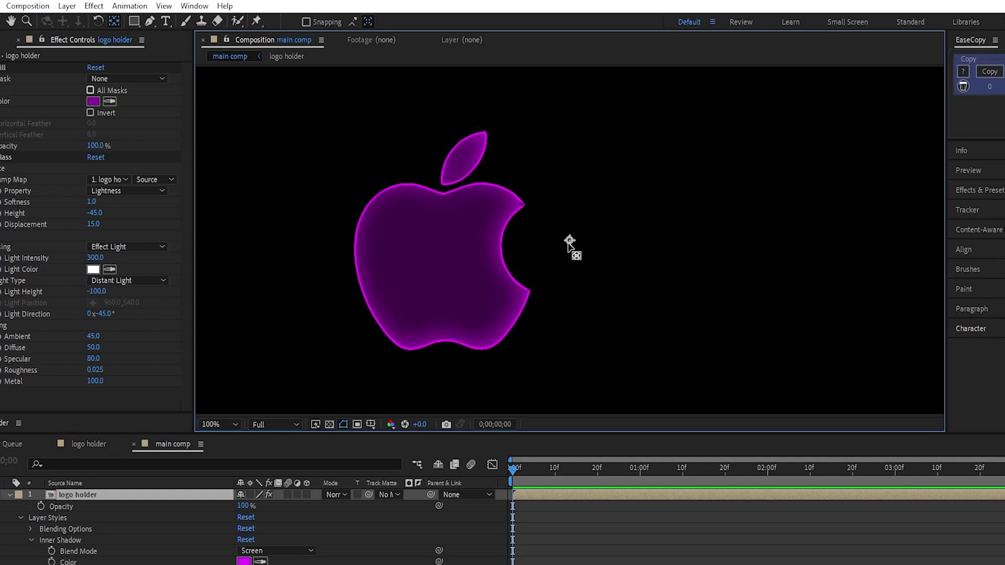
left_click_drag(556, 244, 520, 245)
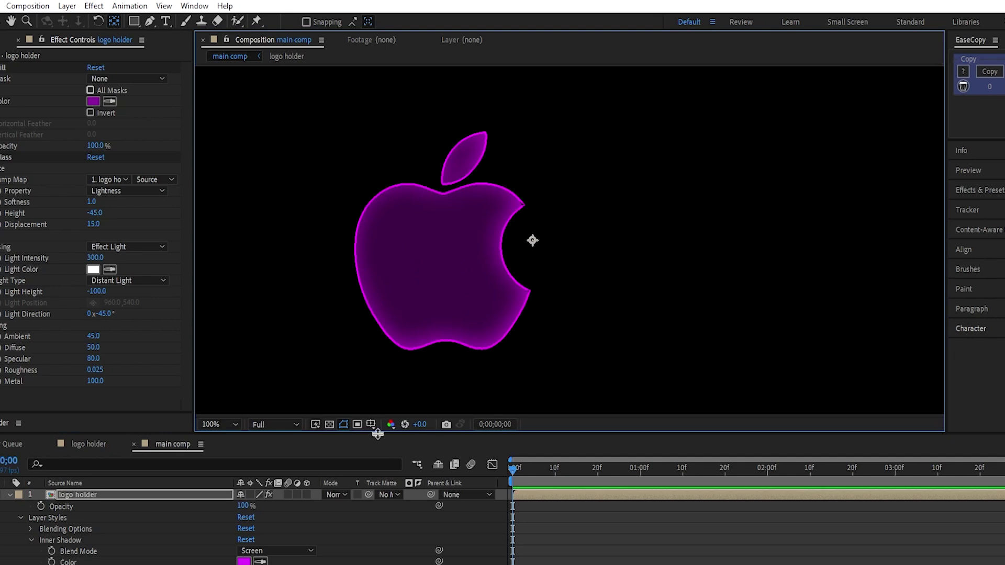
left_click(307, 494)
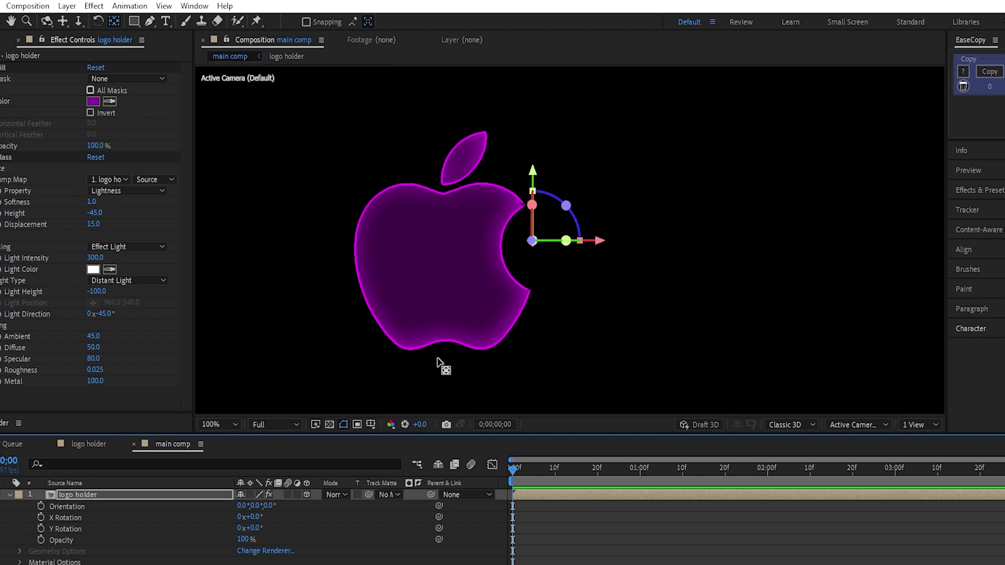
scroll(437, 363, "down", 2)
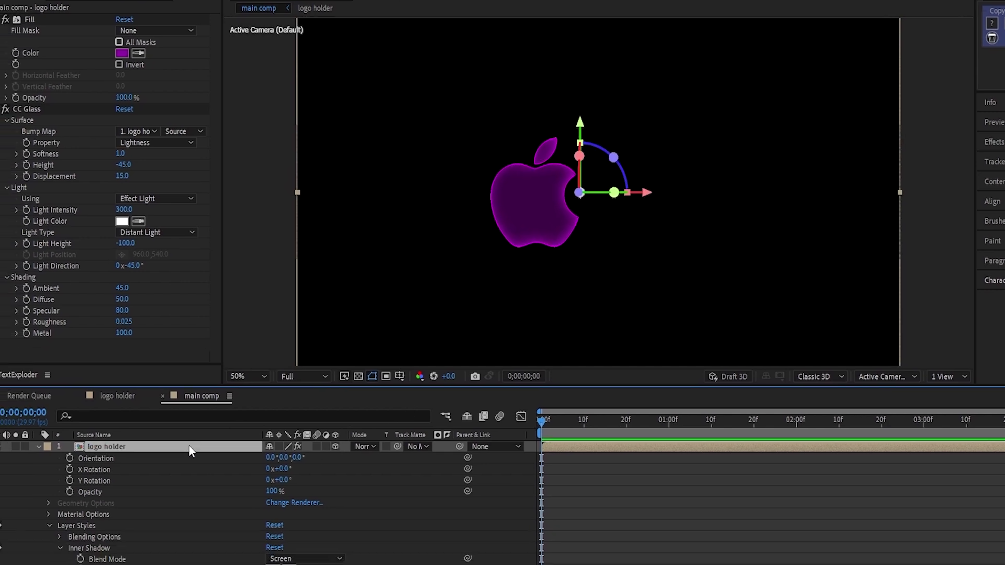
Step: Keyframe Y Rotation from -180° at 0f to 0° at 20f, with an Opacity key
key("r")
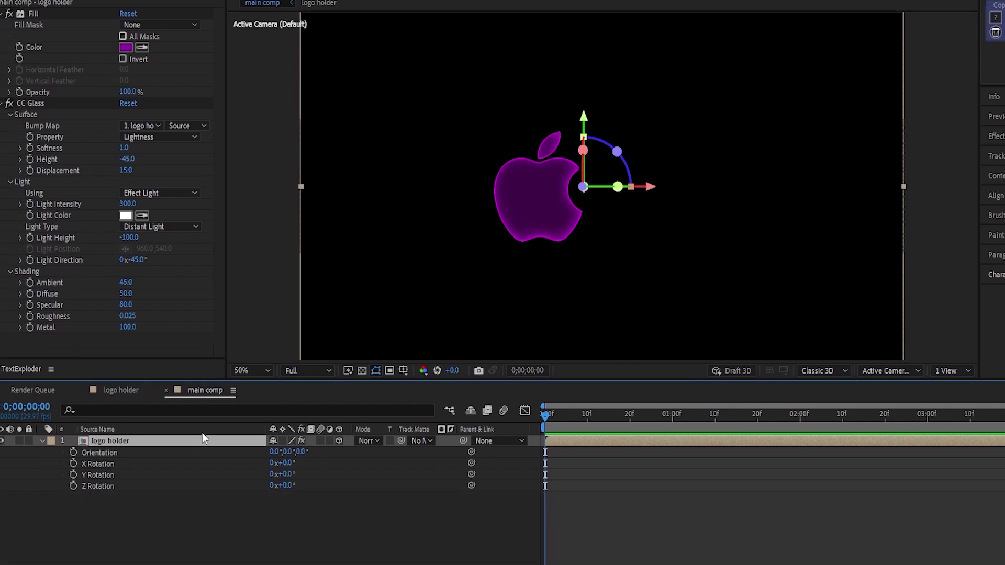
key("shift+t")
left_click(73, 497)
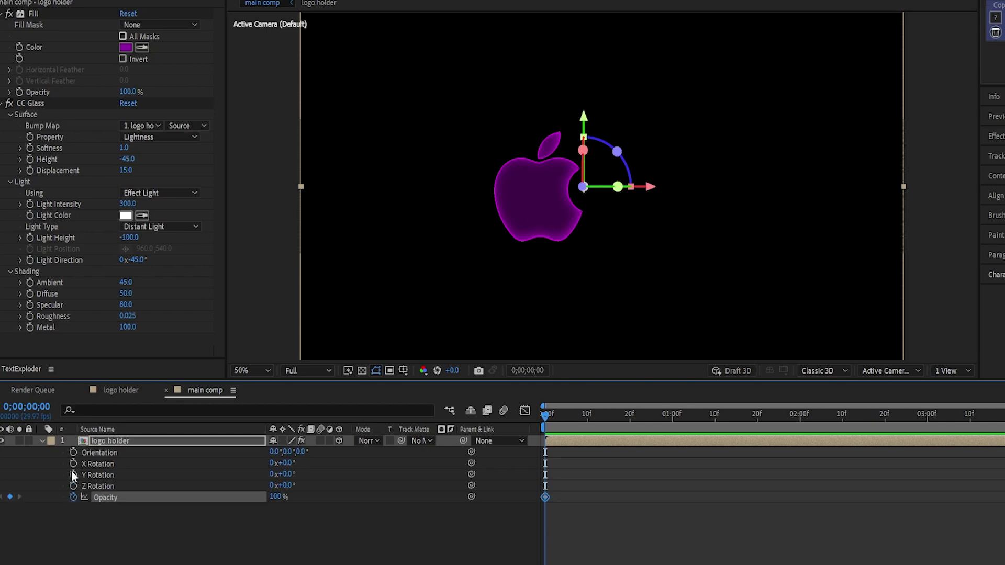
left_click(73, 475)
key("u")
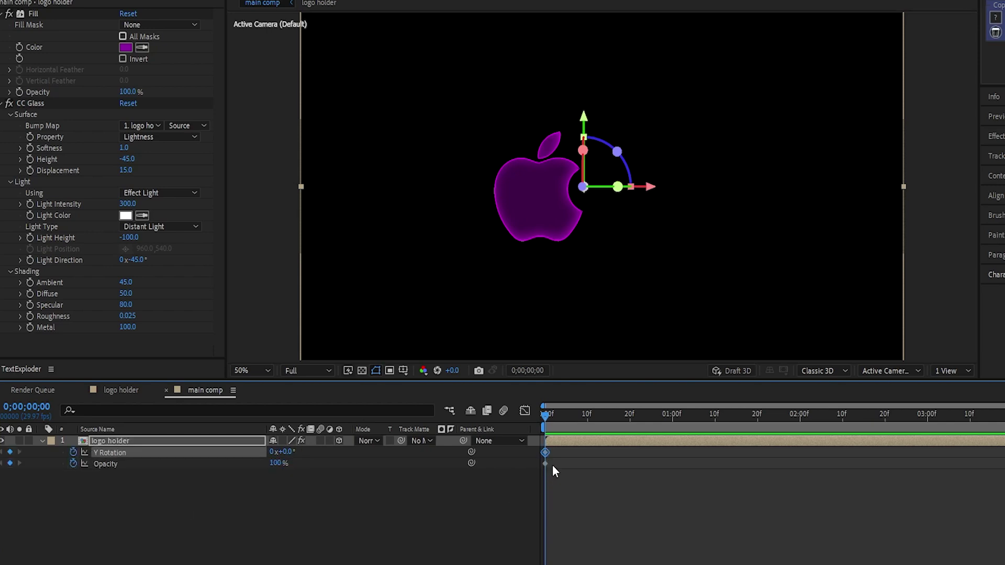
left_click_drag(556, 465, 578, 459)
left_click_drag(672, 449, 628, 465)
left_click(555, 489)
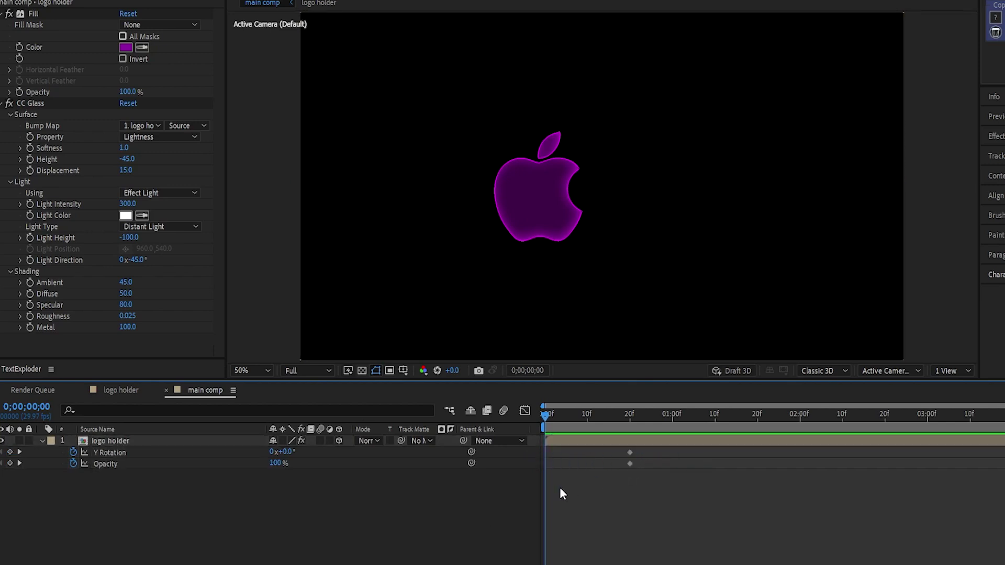
left_click(287, 452)
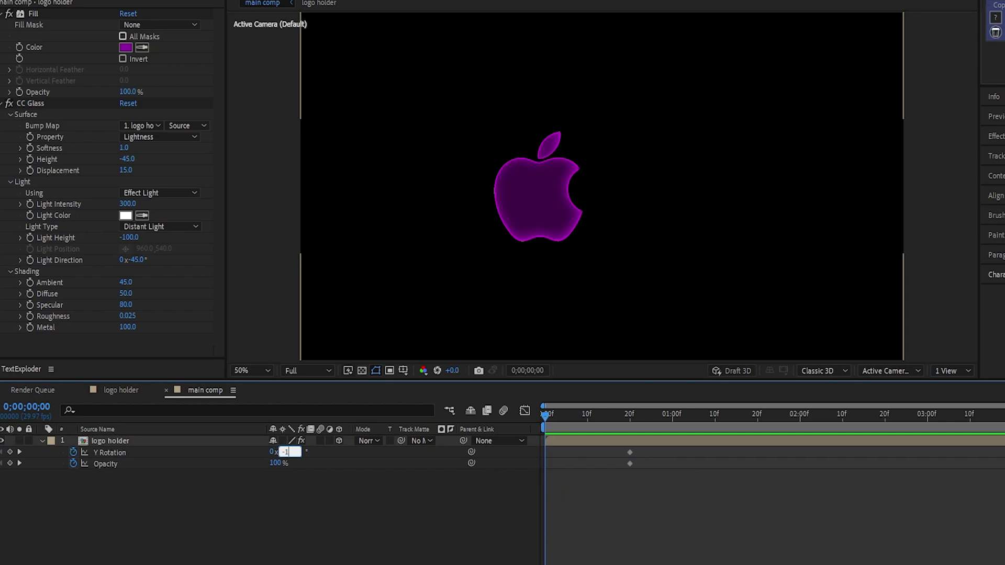
type("-180")
key("Return")
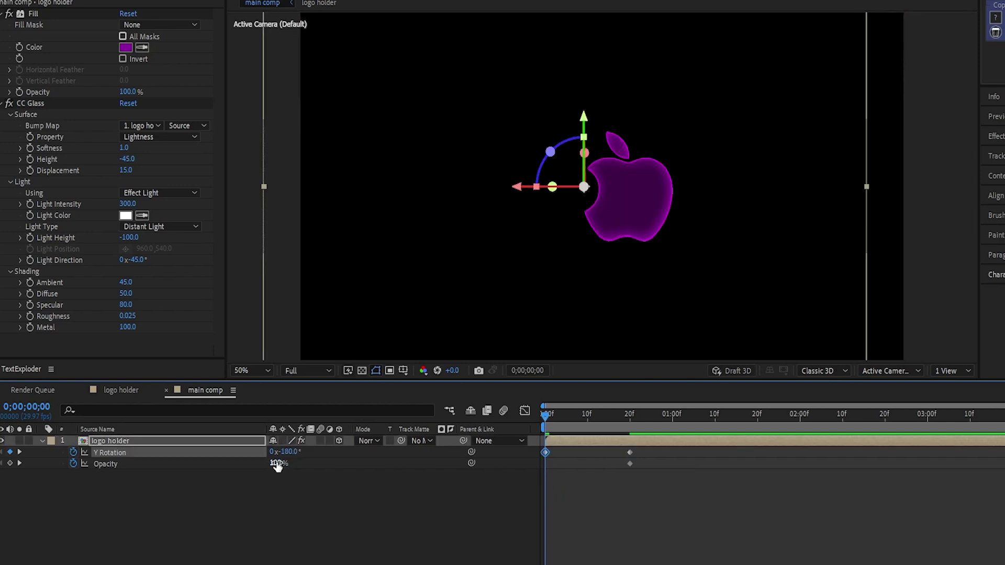
Step: Fade the apple's Opacity from 100% at 16f to 0% at 28f
left_click(456, 509)
left_click(611, 418)
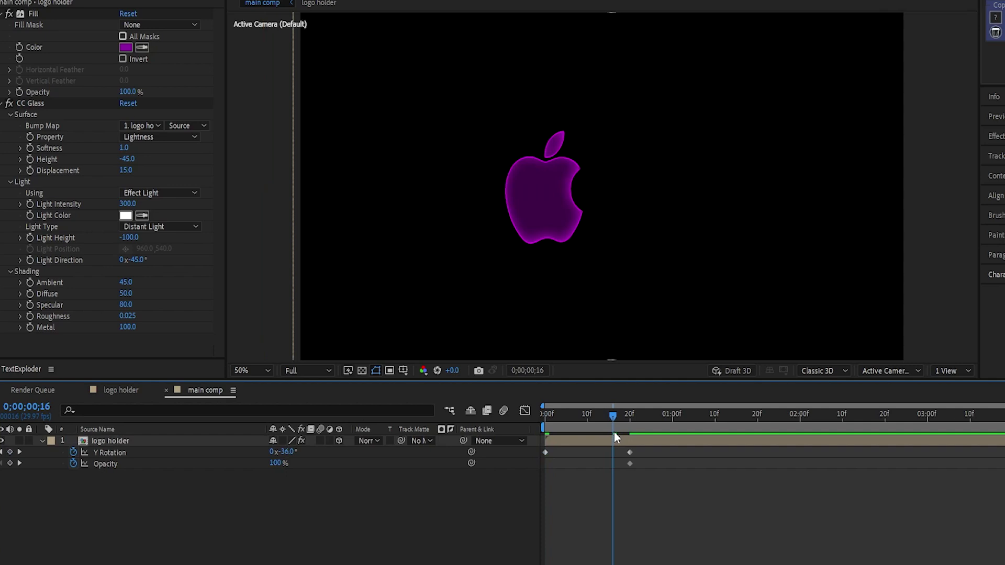
left_click(629, 463)
left_click_drag(629, 464, 613, 465)
left_click_drag(648, 415, 665, 427)
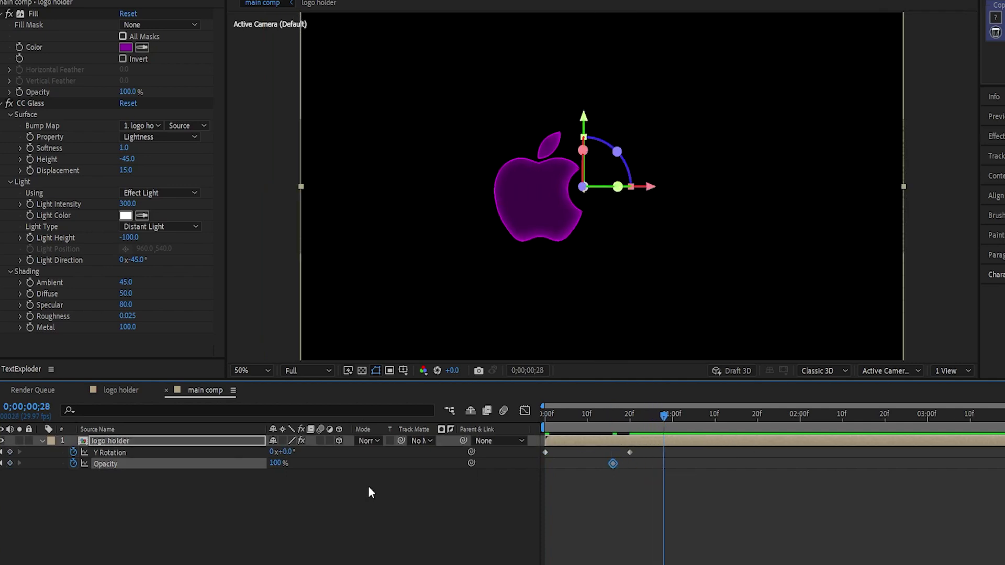
left_click_drag(276, 463, 163, 487)
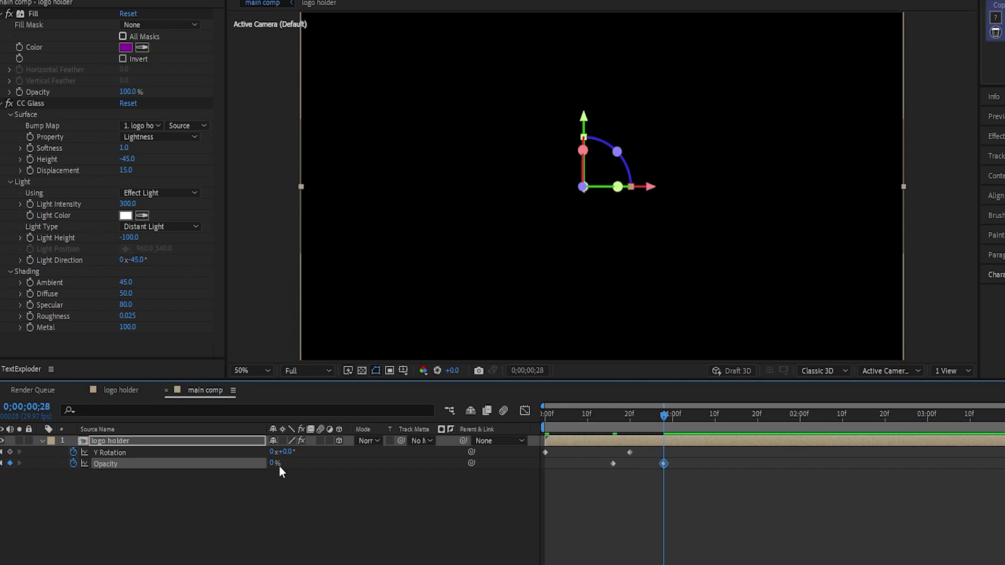
left_click_drag(700, 456, 505, 483)
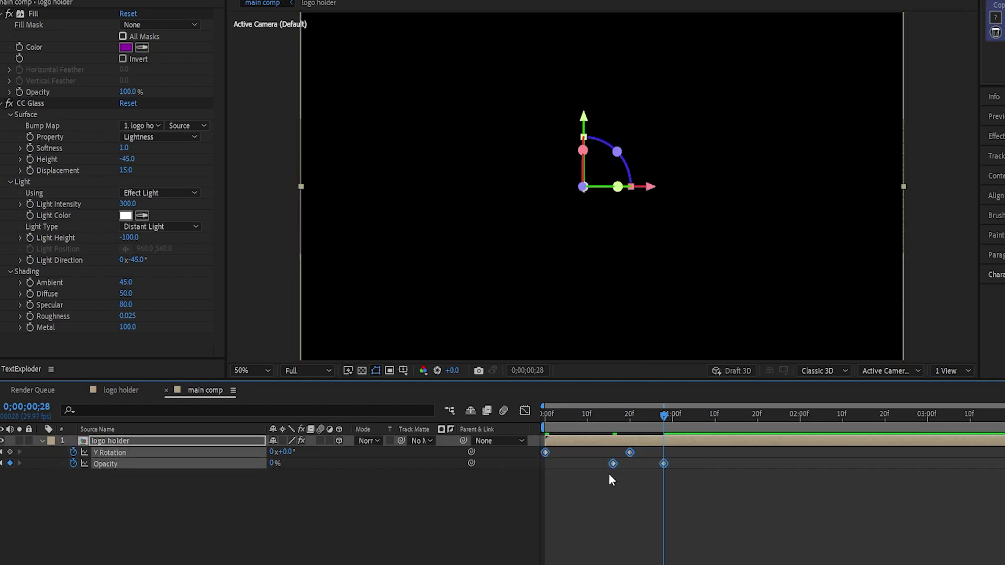
Step: Apply Easy Ease to all keyframes, speed up the Y Rotation start in the graph, and preview
key("F9")
left_click_drag(660, 454, 595, 445)
left_click(525, 410)
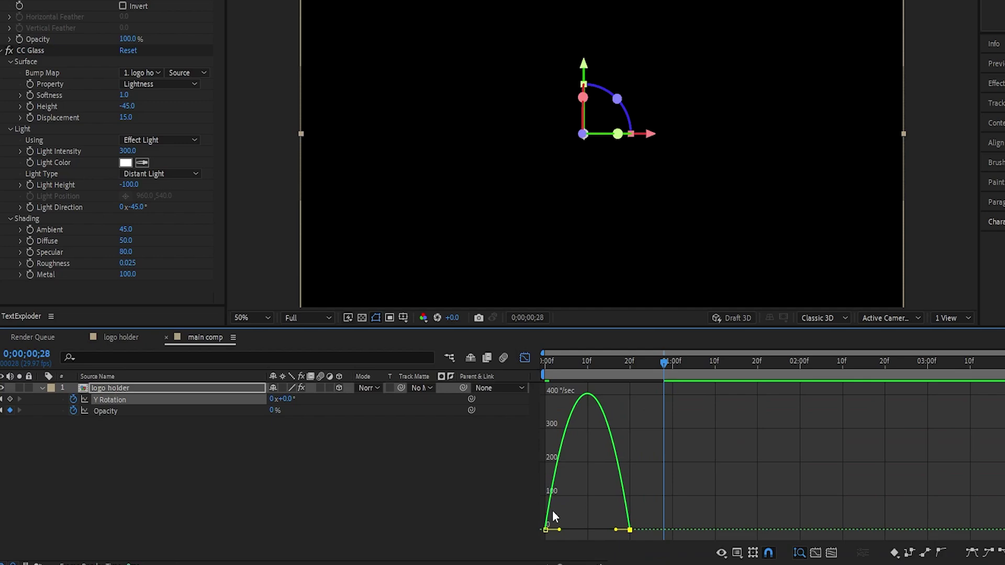
left_click_drag(546, 530, 549, 475)
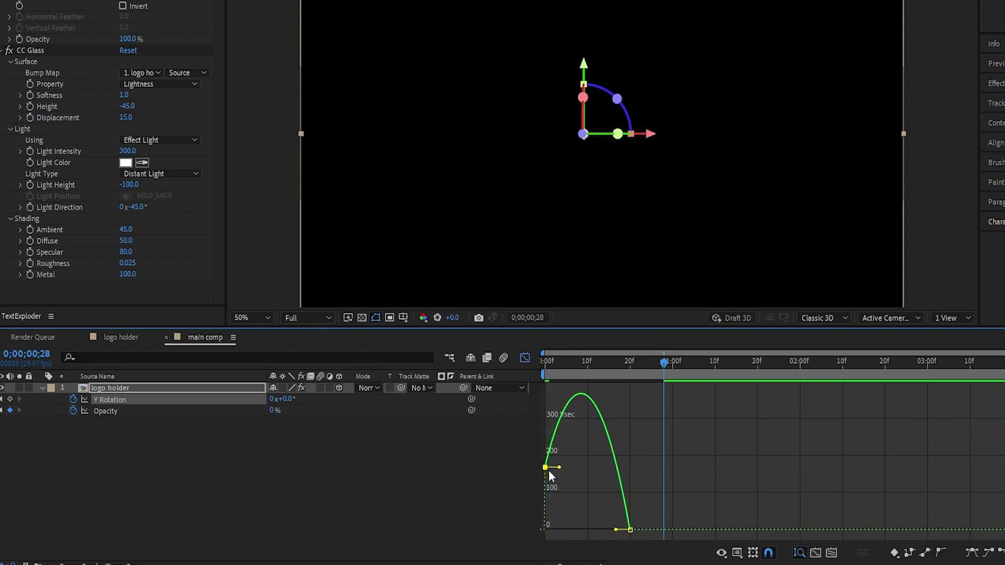
left_click(524, 357)
key("space")
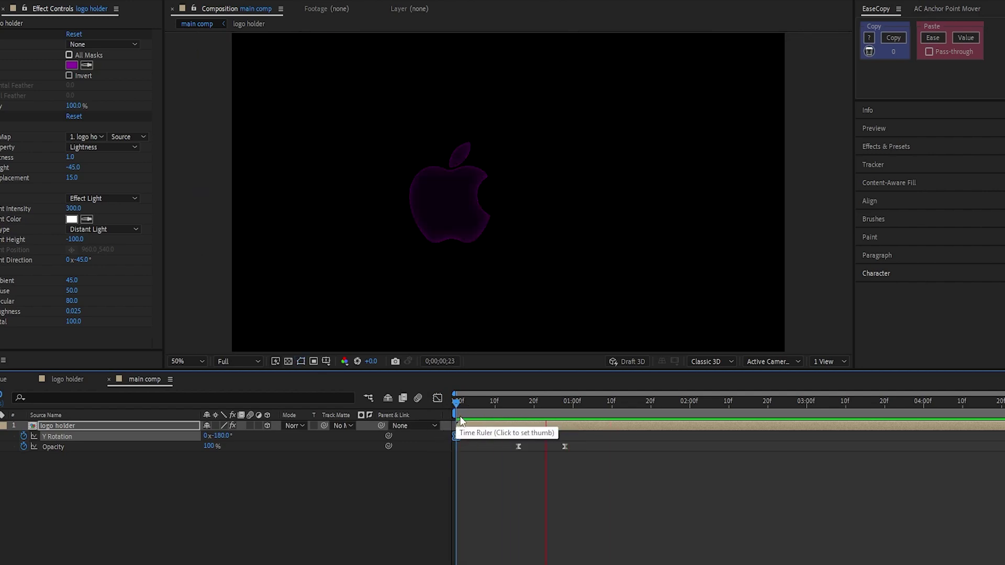
Step: At frame 16, duplicate the logo holder layer and change its Fill colour to blue
left_click_drag(460, 418, 498, 425)
key("ctrl+d")
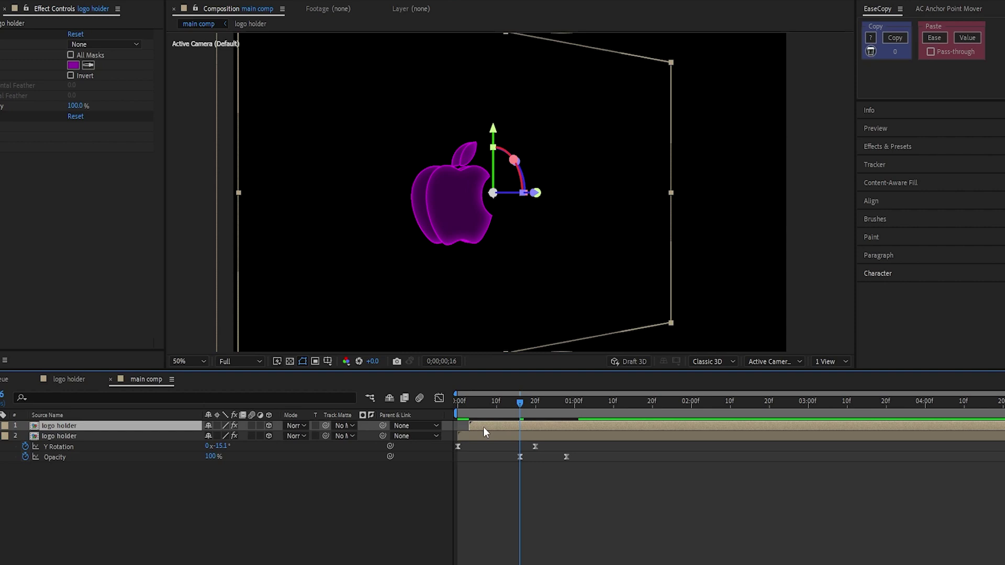
left_click(116, 65)
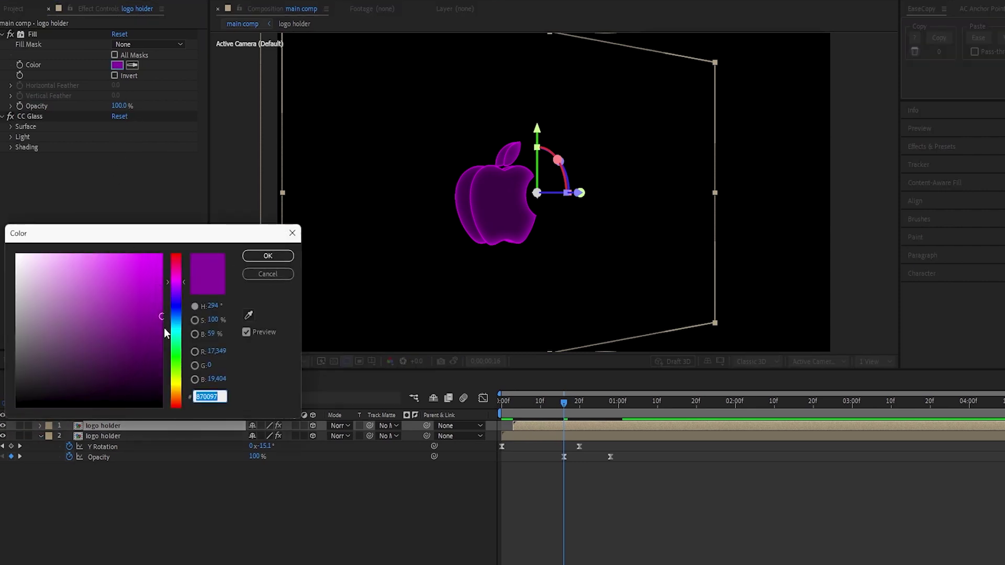
left_click(178, 316)
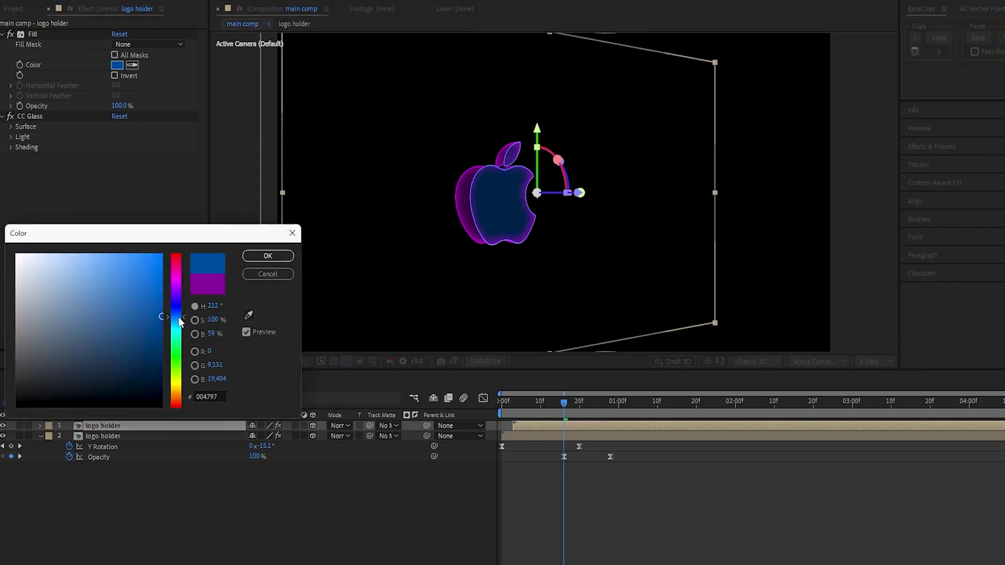
left_click(268, 255)
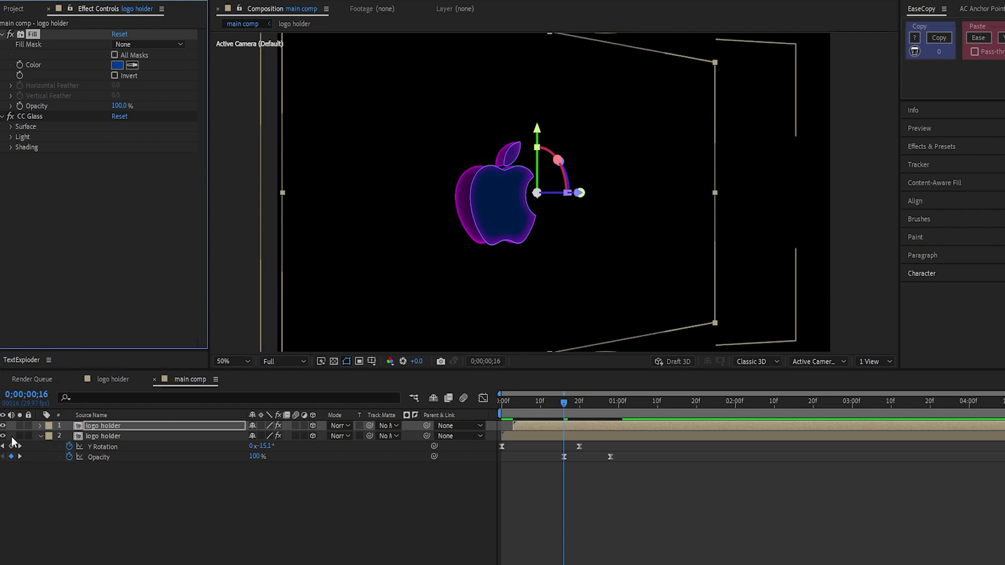
Step: Set the duplicate's Inner Shadow colour to bright blue 0060FF
left_click(40, 426)
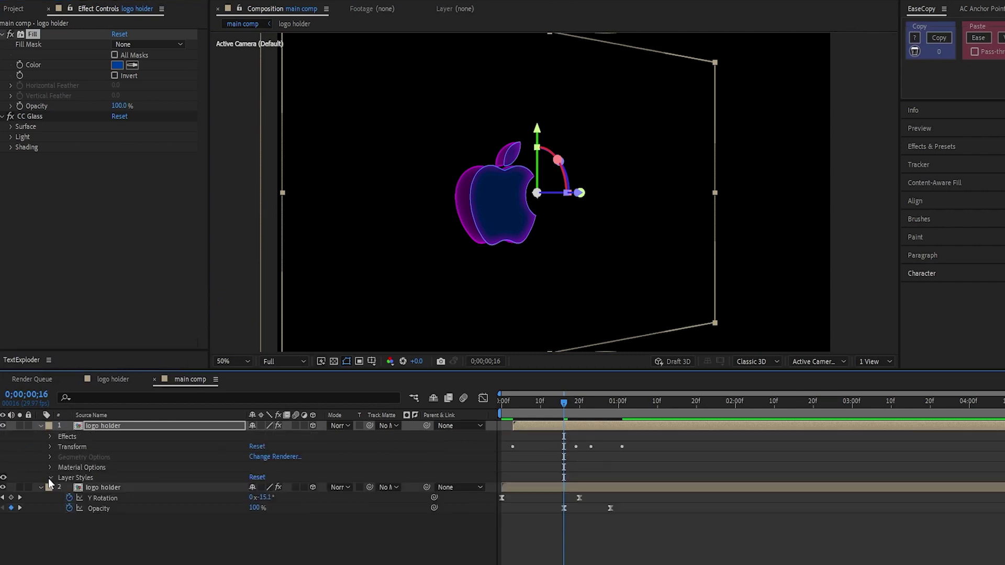
left_click(50, 477)
left_click(59, 499)
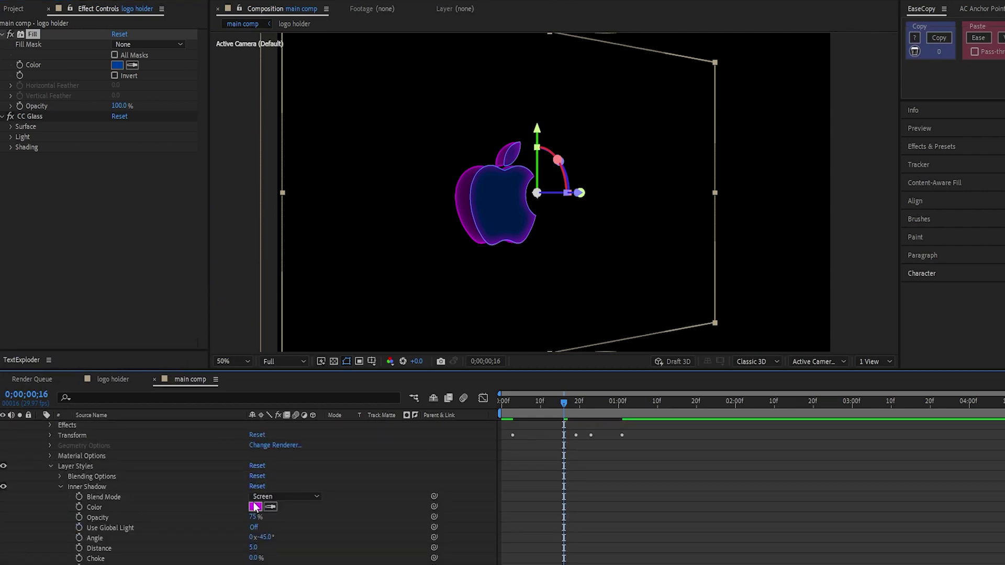
left_click(270, 507)
left_click(501, 222)
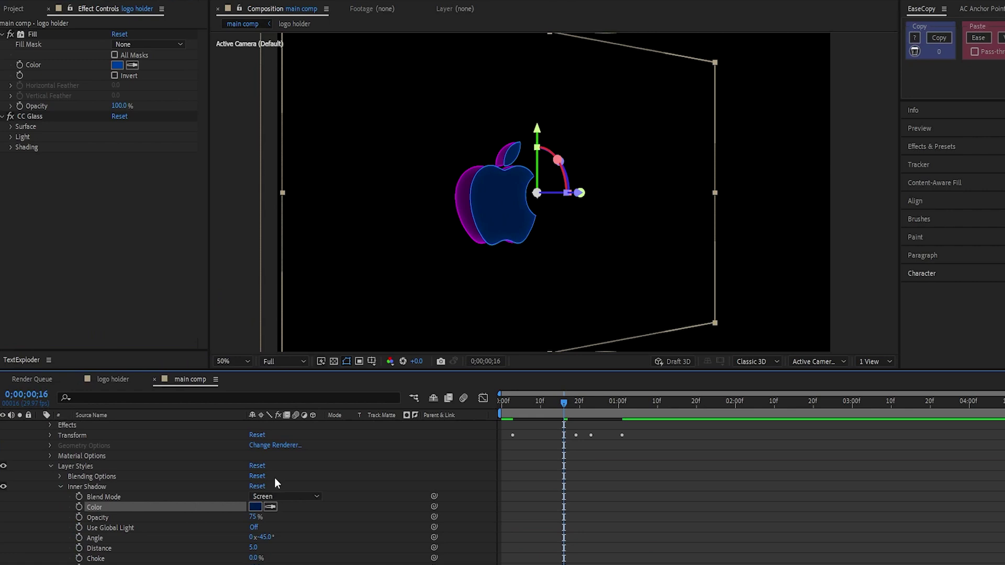
left_click(255, 507)
left_click_drag(137, 319, 162, 255)
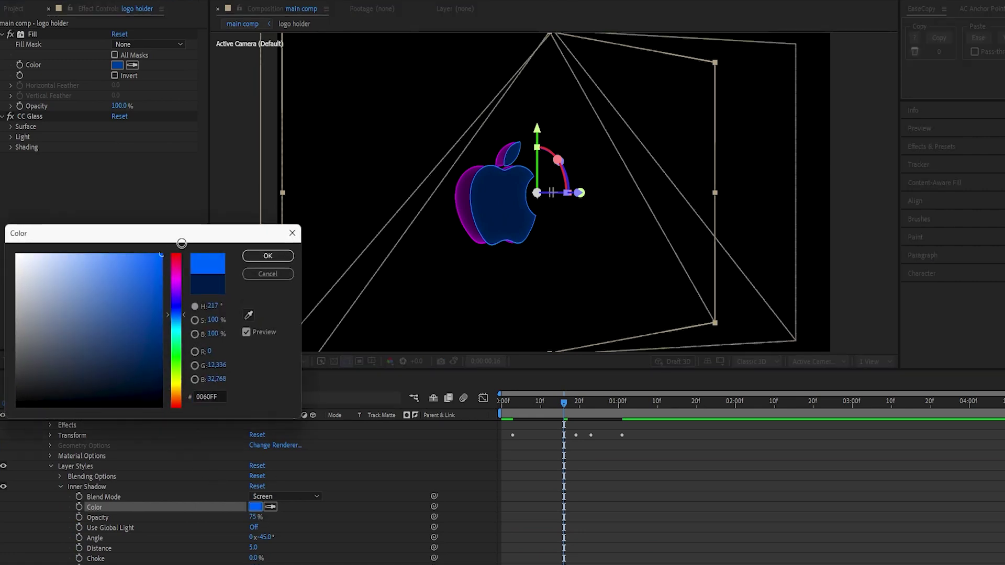
left_click(268, 256)
scroll(334, 477, "up", 1)
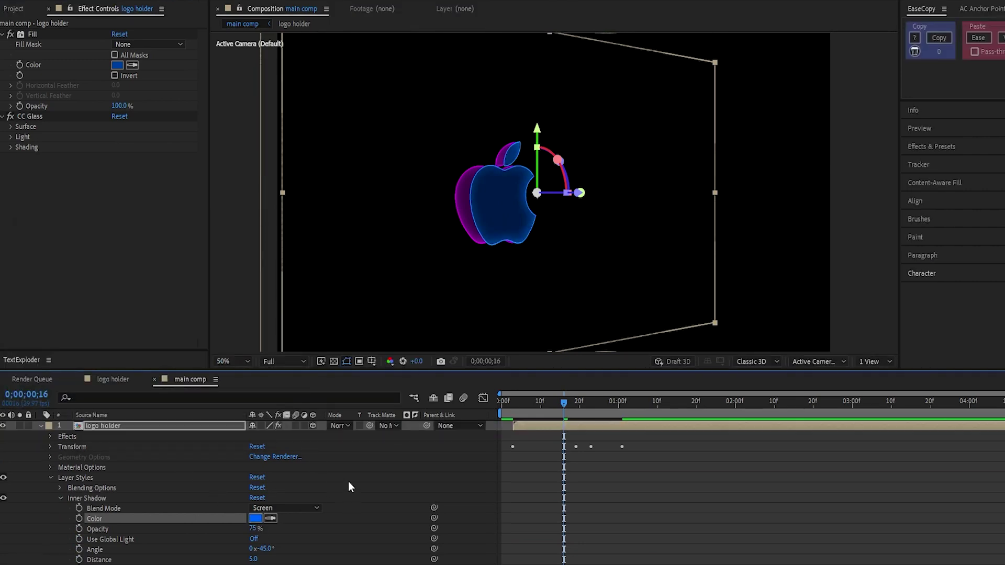
Step: Start the top apple copy a few frames later and tint its fill green (009700)
key("ctrl+grave")
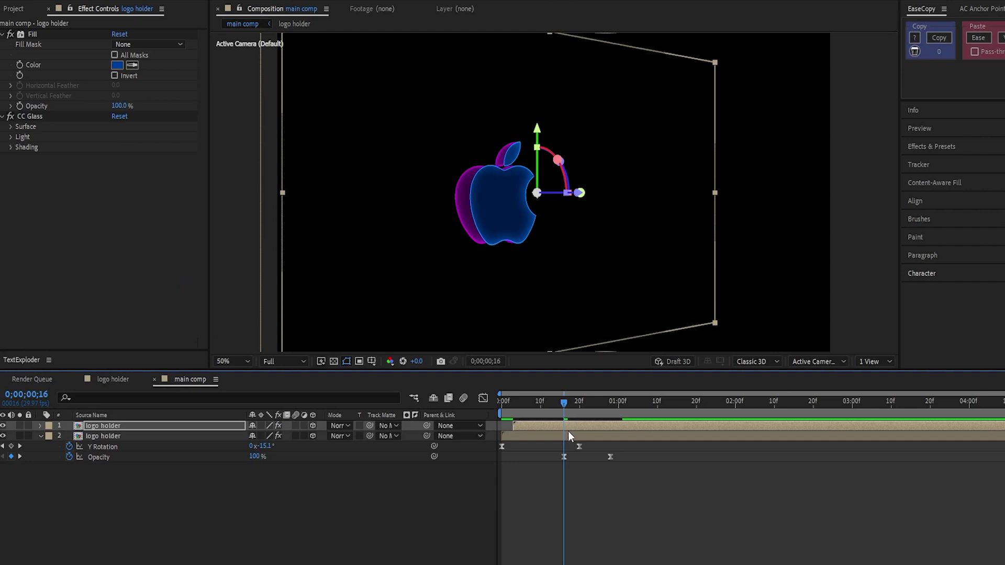
left_click_drag(561, 426, 572, 426)
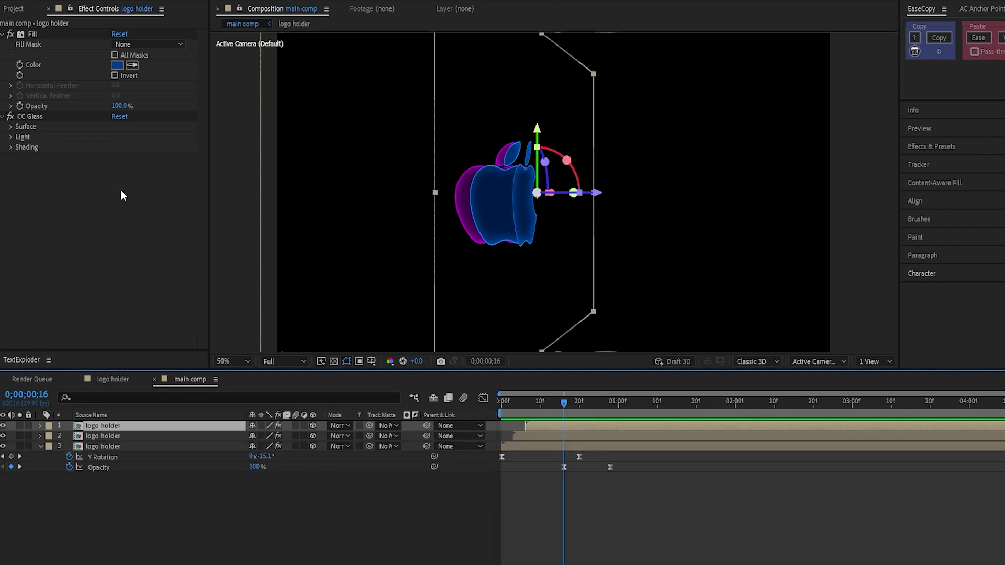
left_click(122, 67)
left_click_drag(176, 327, 175, 357)
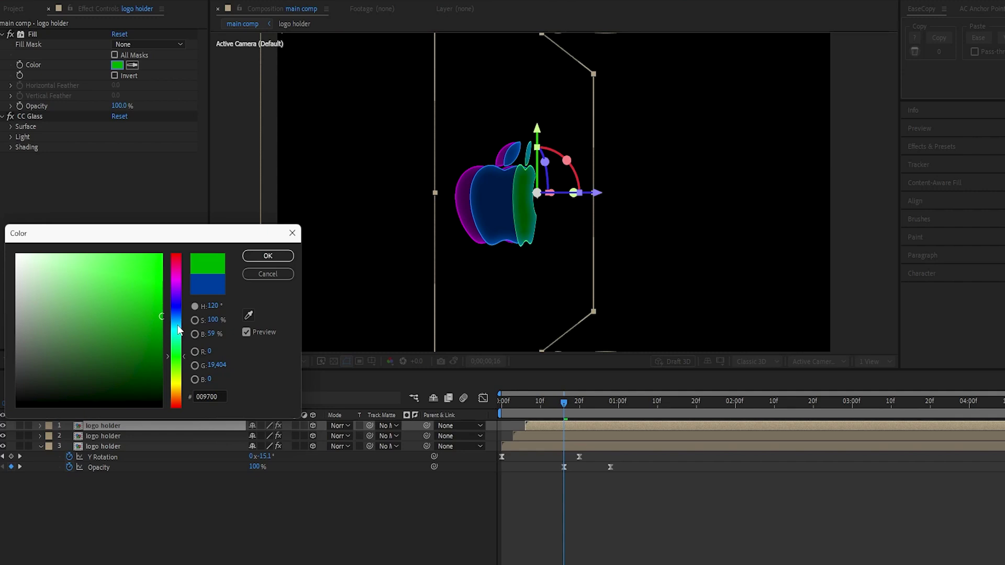
left_click(267, 256)
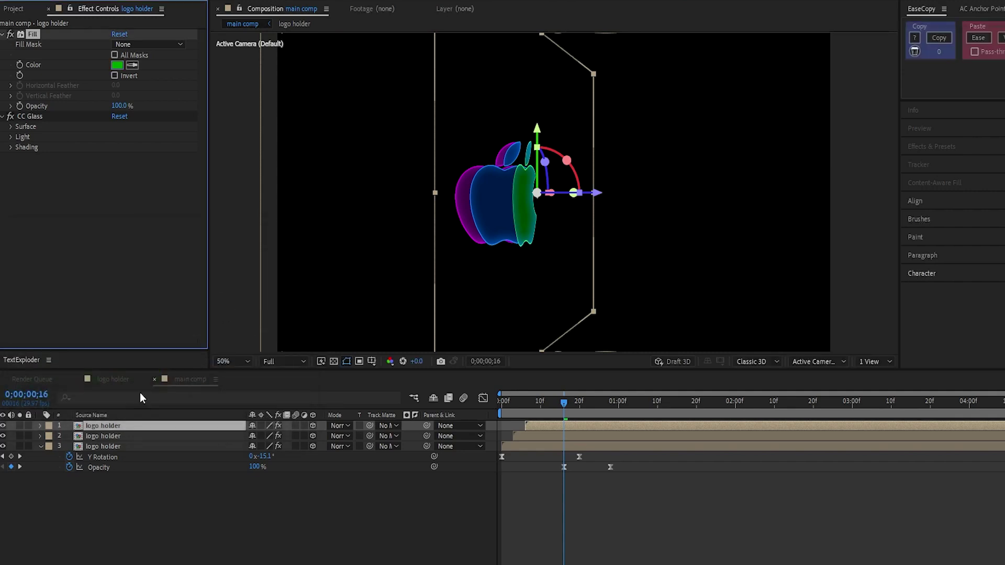
Step: Set the green copy's Inner Shadow colour to bright green 00E306
left_click(40, 426)
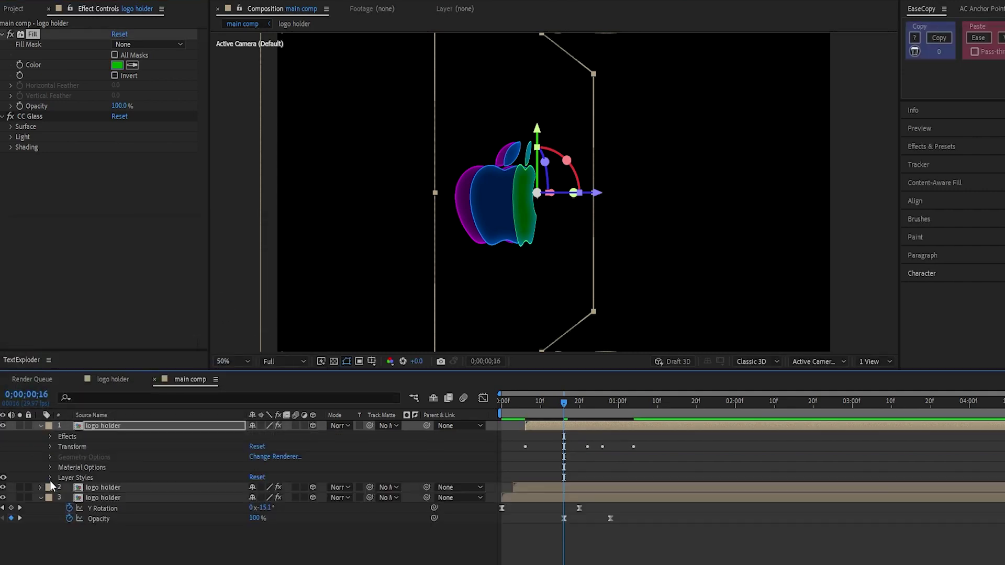
left_click(50, 478)
left_click(60, 499)
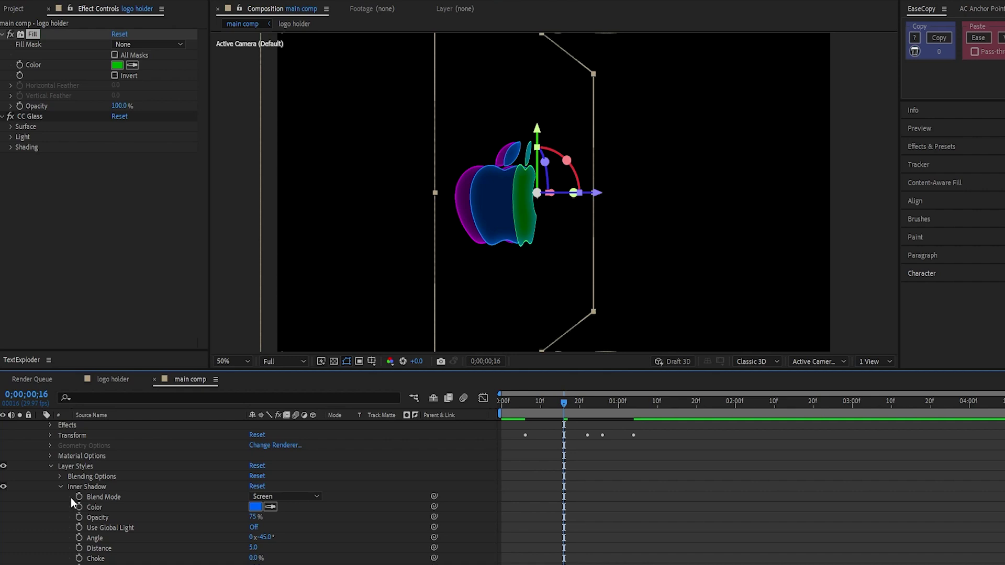
scroll(127, 499, "down", 1)
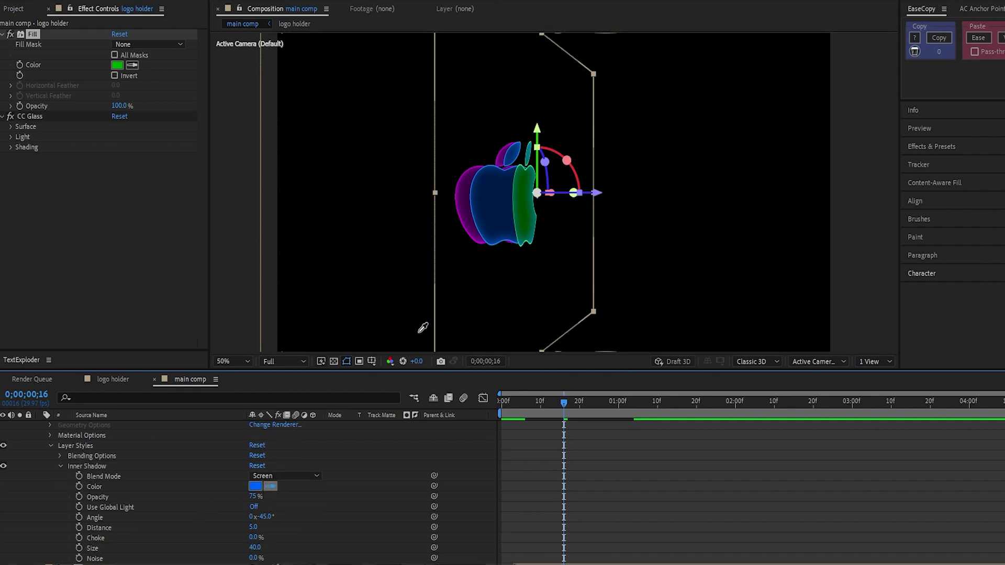
left_click(525, 208)
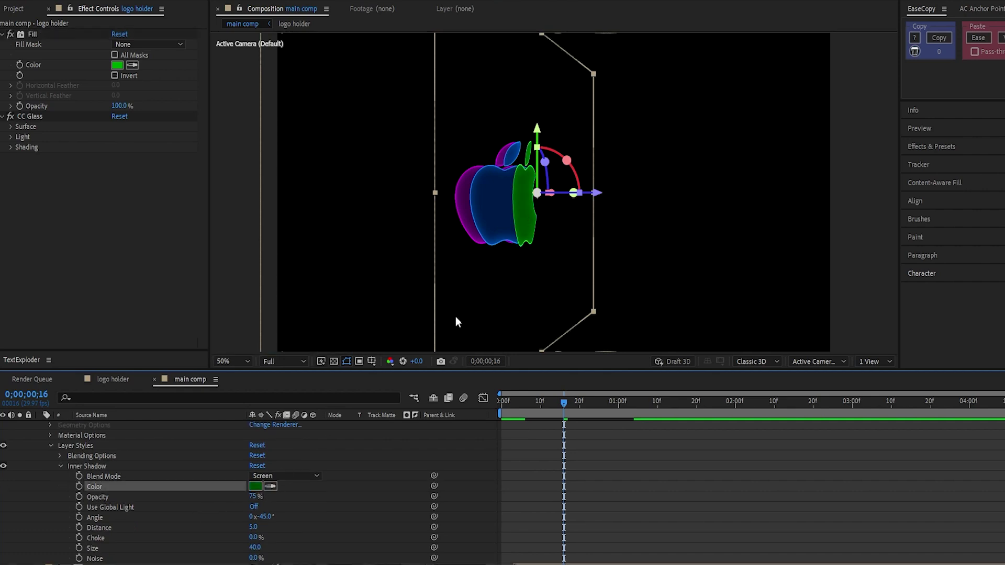
left_click(254, 486)
left_click_drag(136, 327, 174, 270)
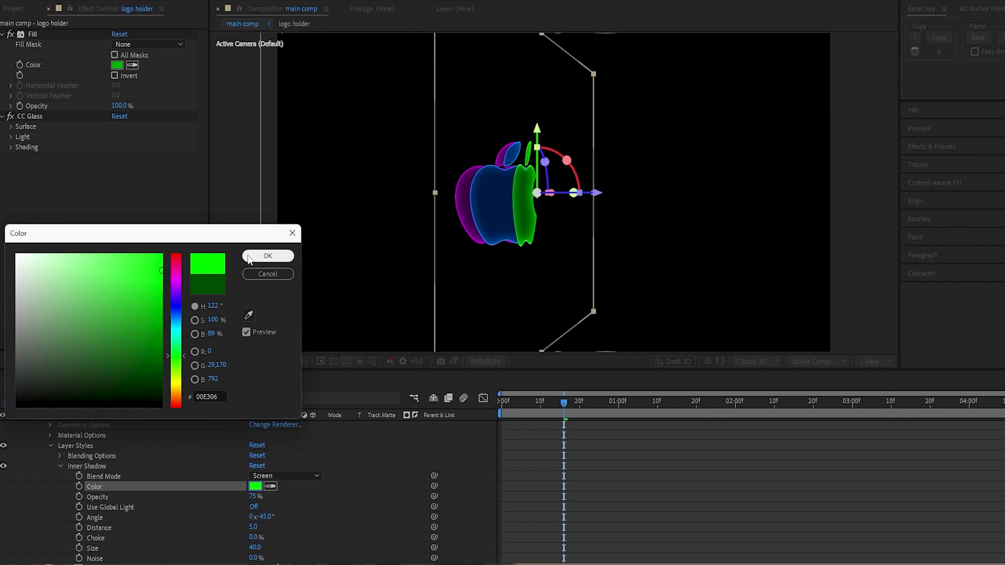
left_click(267, 256)
scroll(190, 466, "up", 1)
Step: Duplicate the top logo holder layer, delay it a few frames, and fill it orange (974E00)
left_click(199, 434)
key("ctrl+grave")
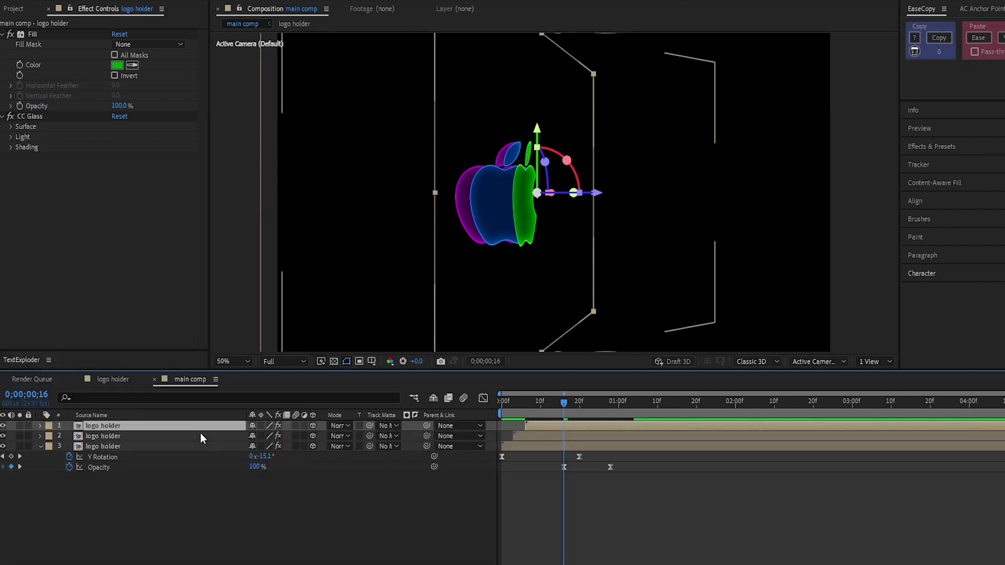
key("ctrl+d")
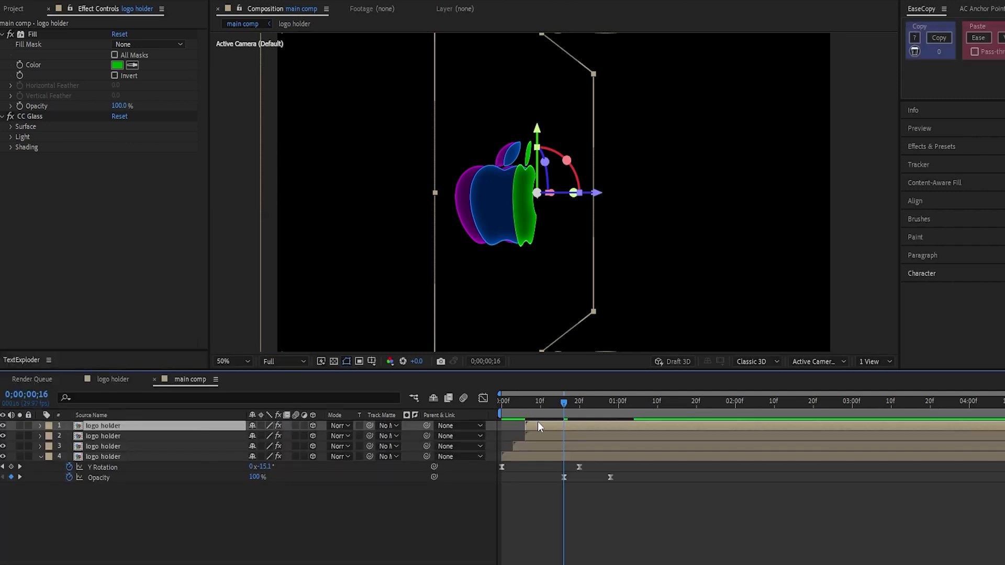
left_click_drag(538, 423, 549, 431)
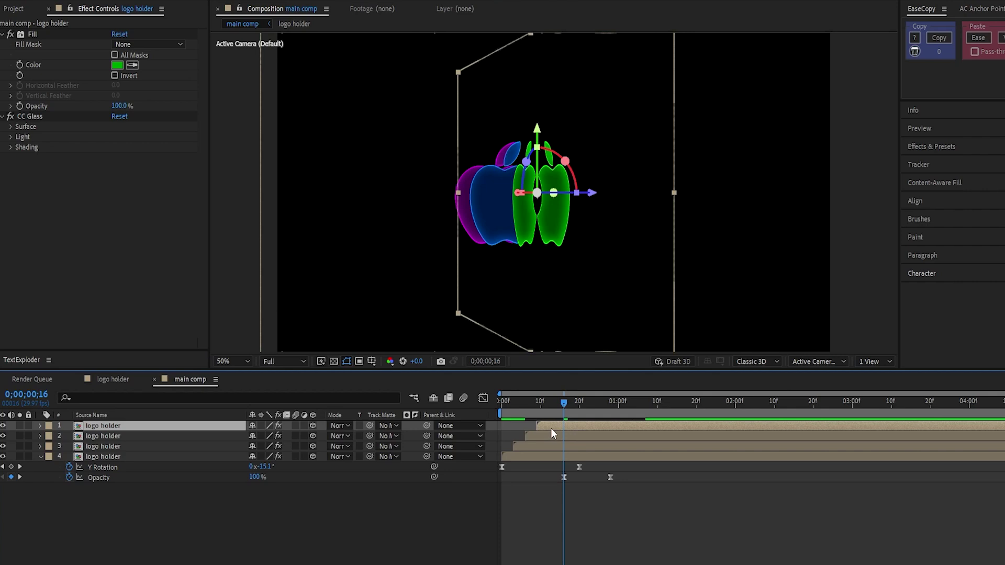
left_click(117, 65)
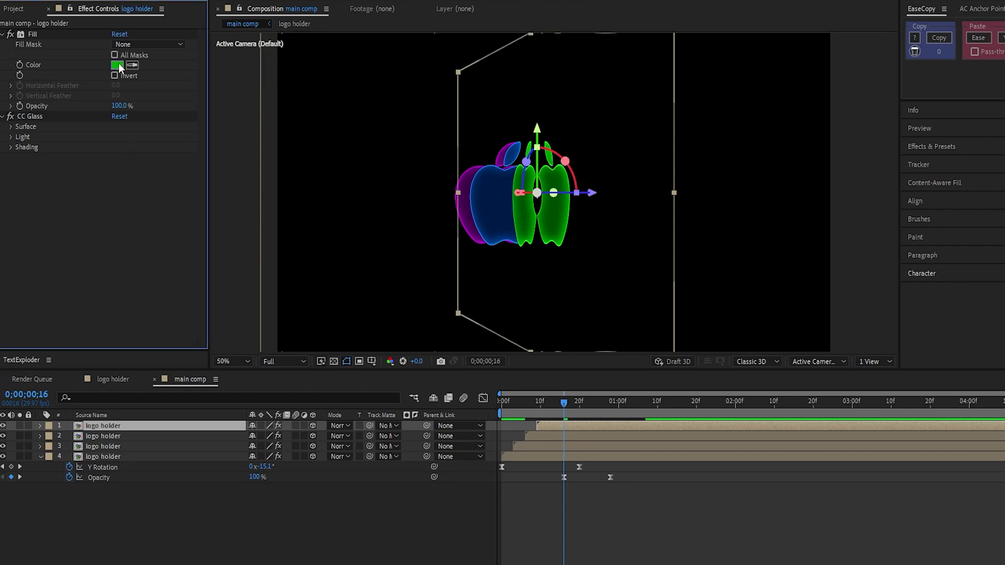
left_click_drag(179, 369, 177, 401)
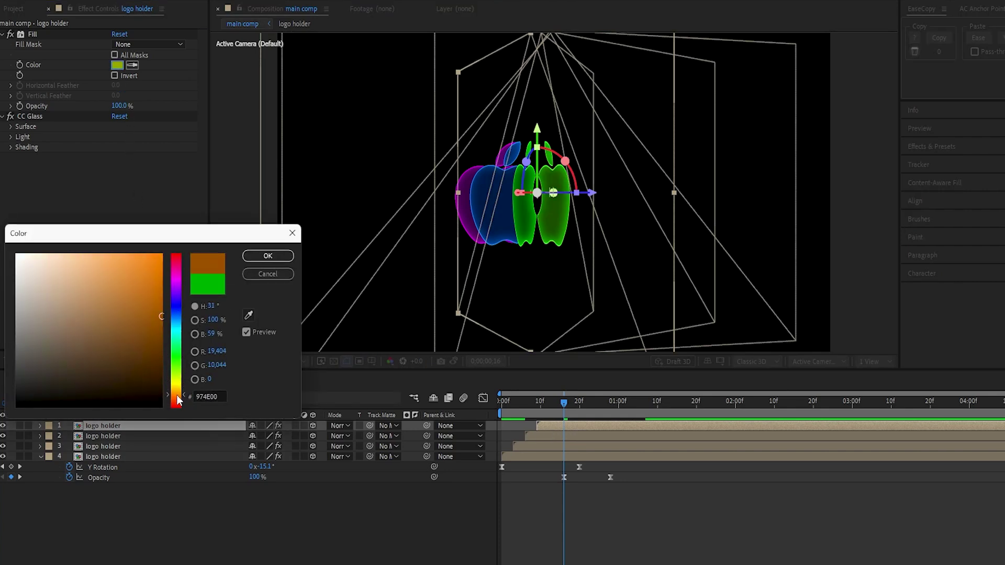
left_click(270, 257)
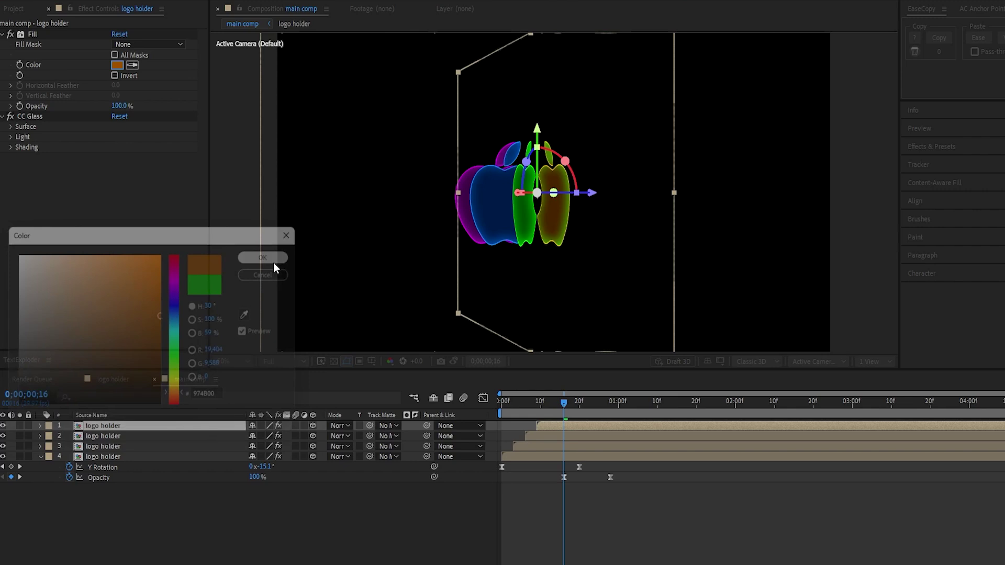
Step: Set the orange copy's Inner Shadow colour to vivid orange F77A00
left_click(40, 426)
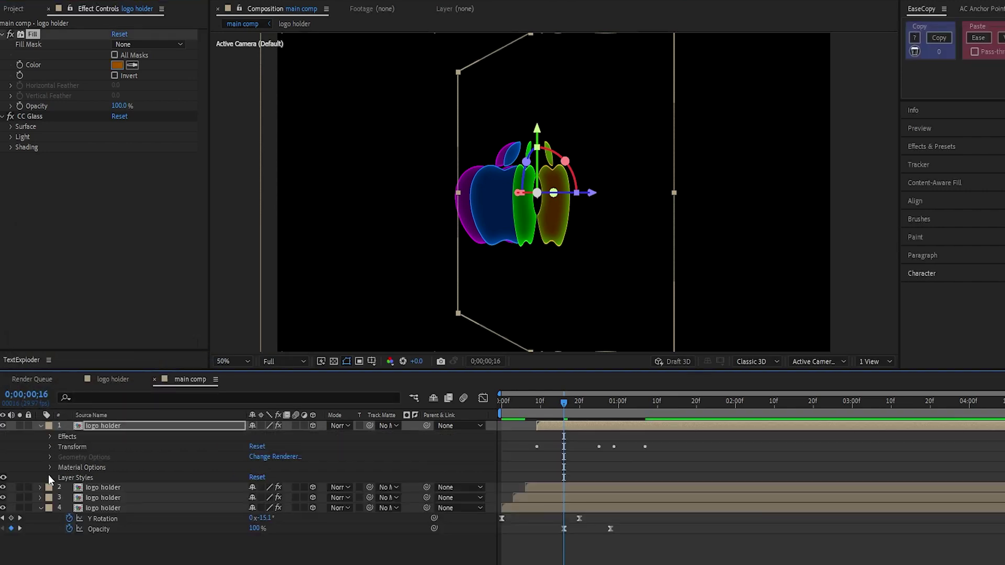
left_click(49, 476)
left_click(60, 496)
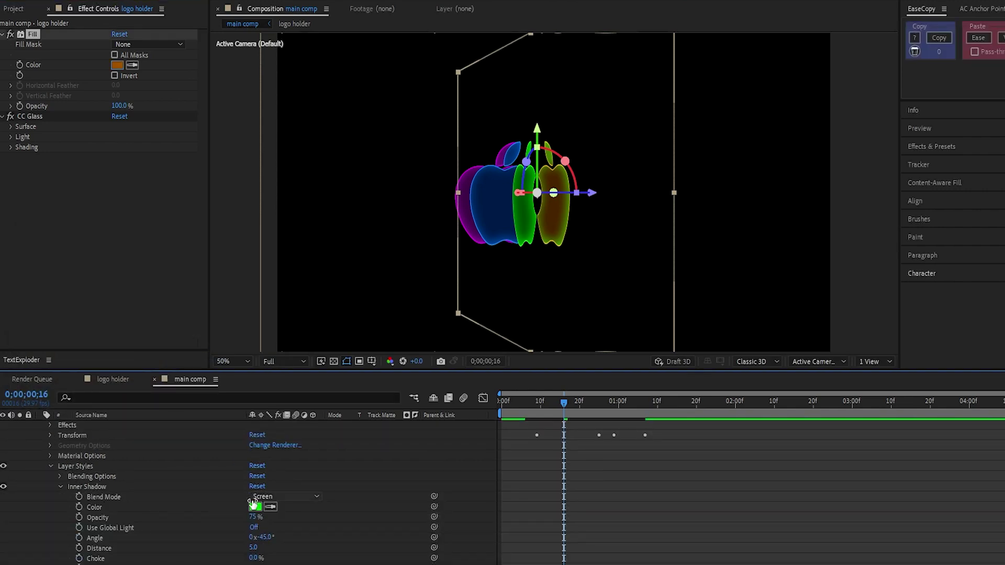
left_click(270, 506)
left_click(551, 207)
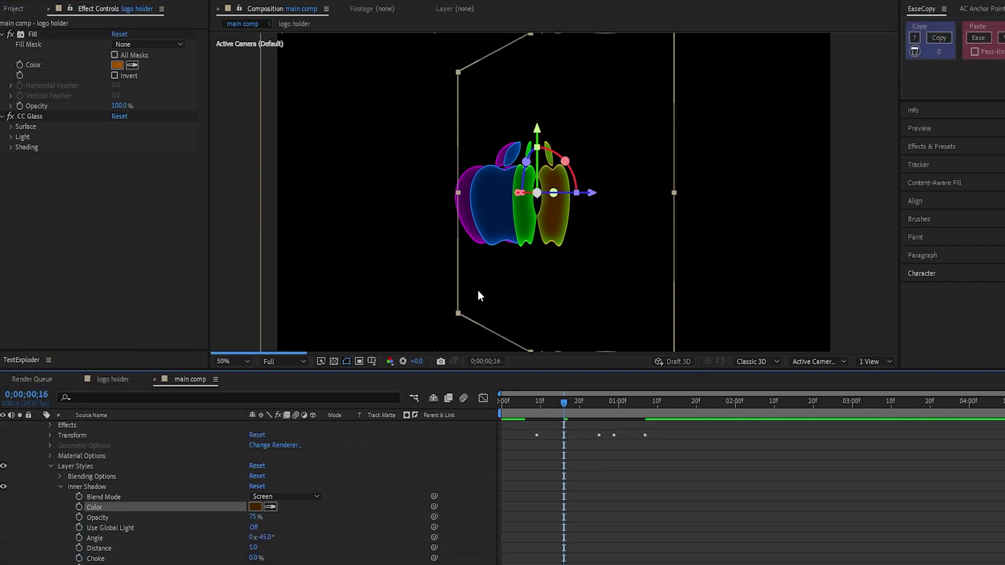
left_click(255, 506)
left_click_drag(142, 335, 174, 258)
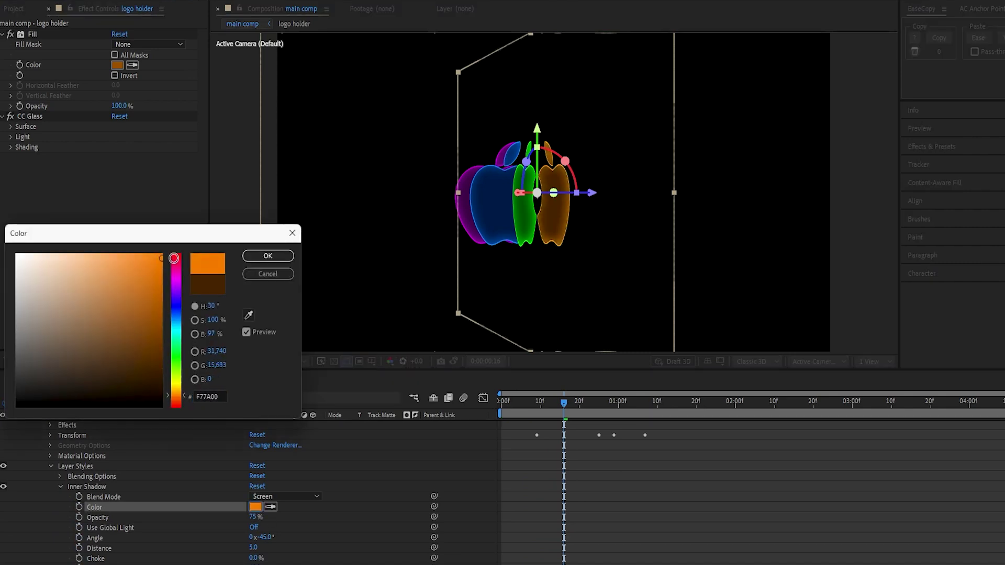
left_click(256, 257)
Step: Duplicate the top apple layer, shift it a few frames later, and make its fill red
key("u")
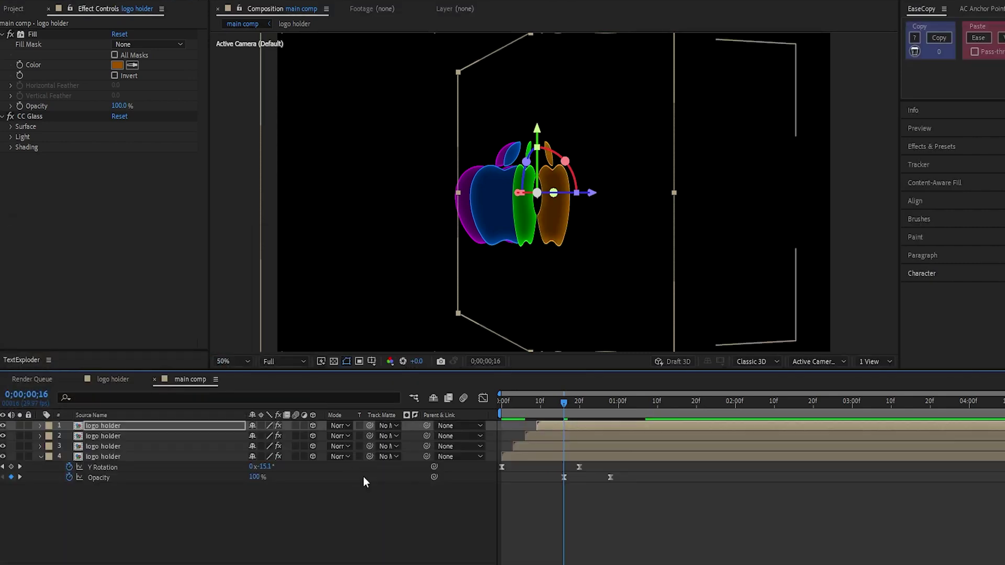
key("ctrl+d")
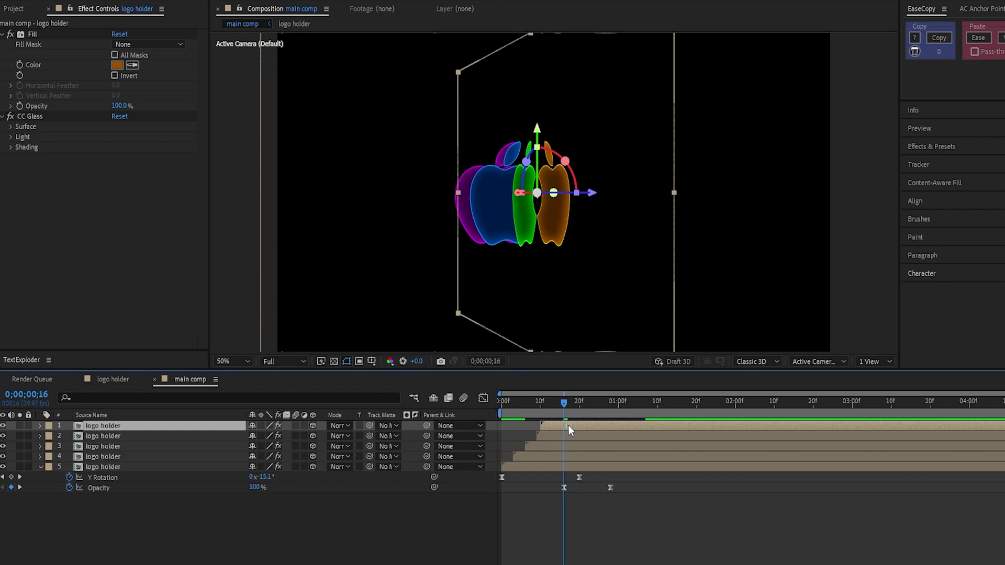
key("alt+Page_Down")
key("alt+Page_Down")
key("alt+Page_Down")
left_click(116, 65)
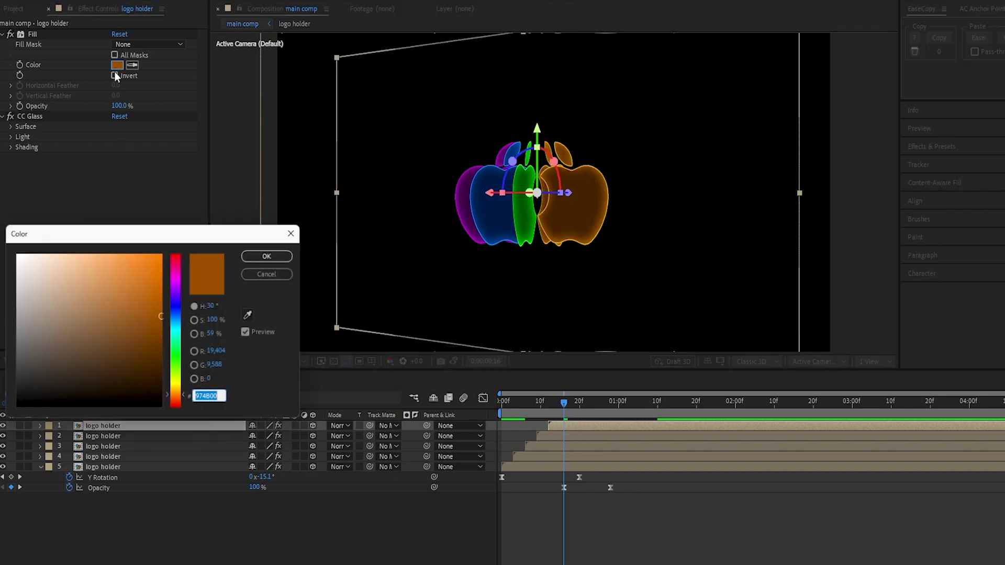
left_click_drag(175, 394, 177, 409)
left_click(250, 258)
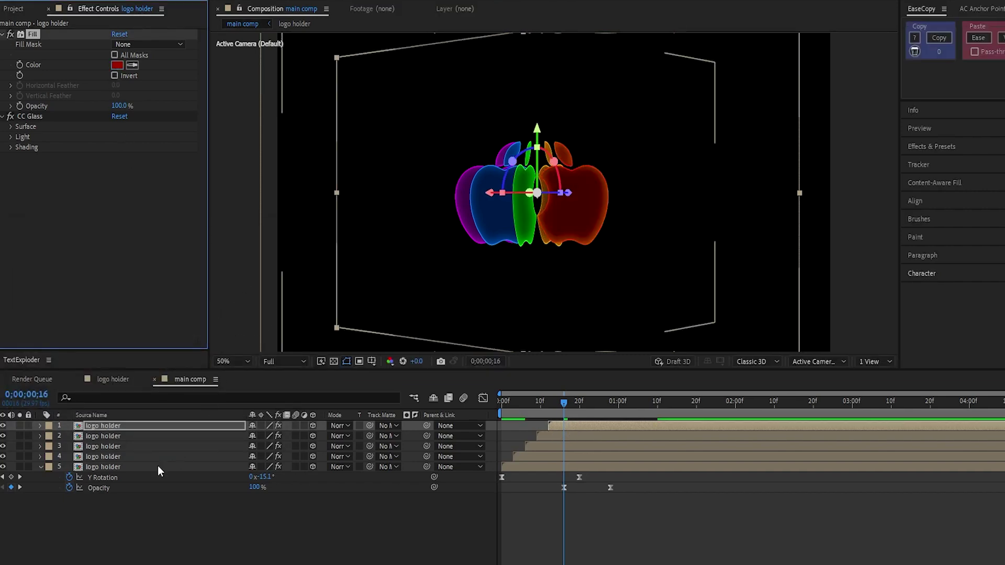
Step: Set the red copy's Inner Shadow colour to light red FF6744
left_click(41, 426)
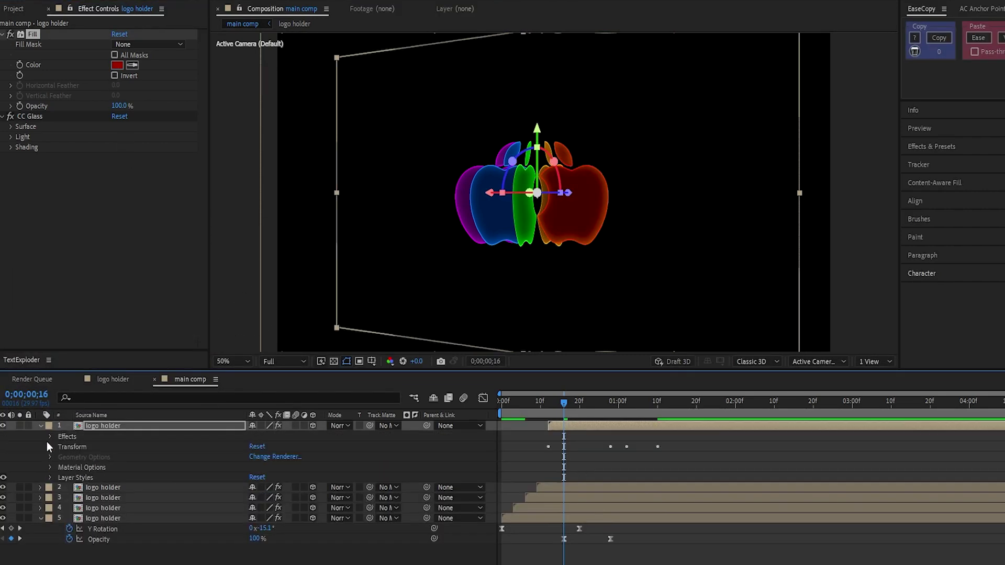
left_click(49, 477)
left_click(59, 498)
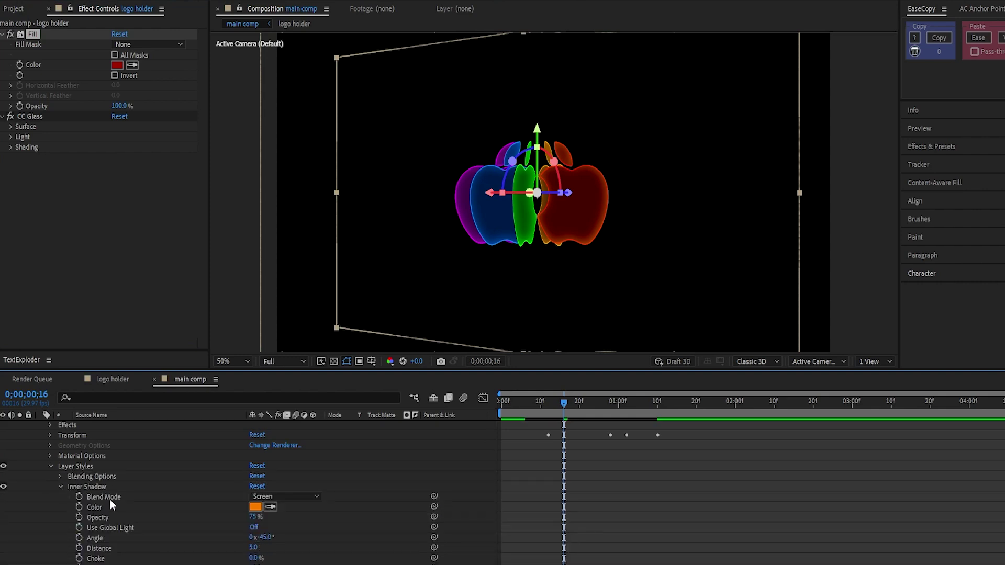
left_click(253, 507)
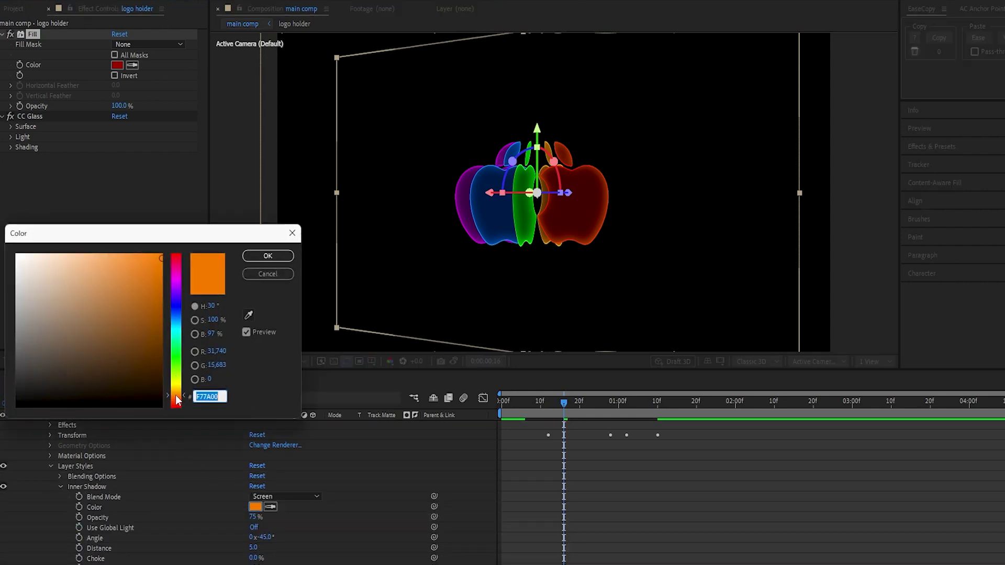
left_click_drag(176, 401, 176, 408)
left_click_drag(139, 271, 121, 238)
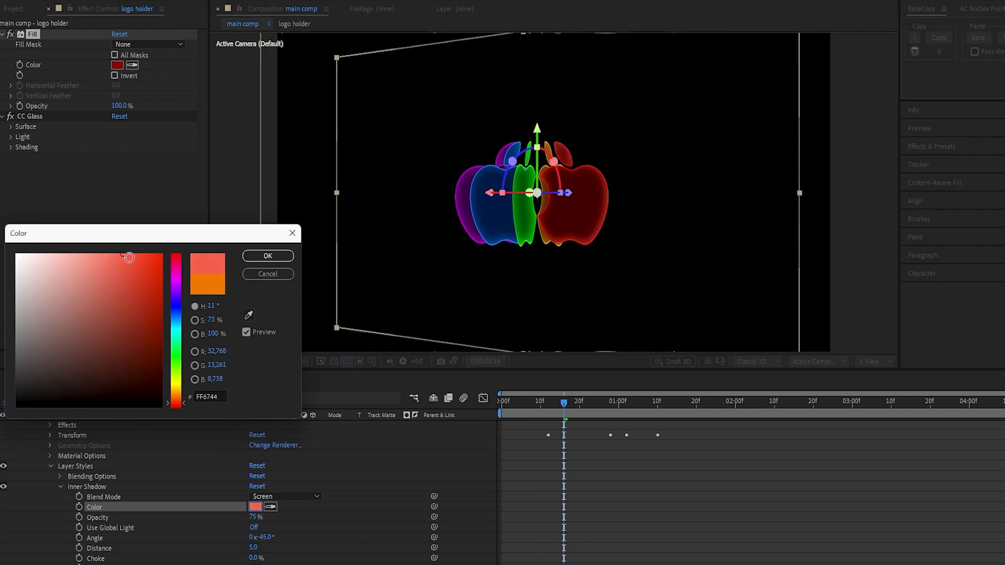
left_click(268, 255)
Step: Deselect, then select all apple layers and collapse their expanded properties
left_click(578, 506)
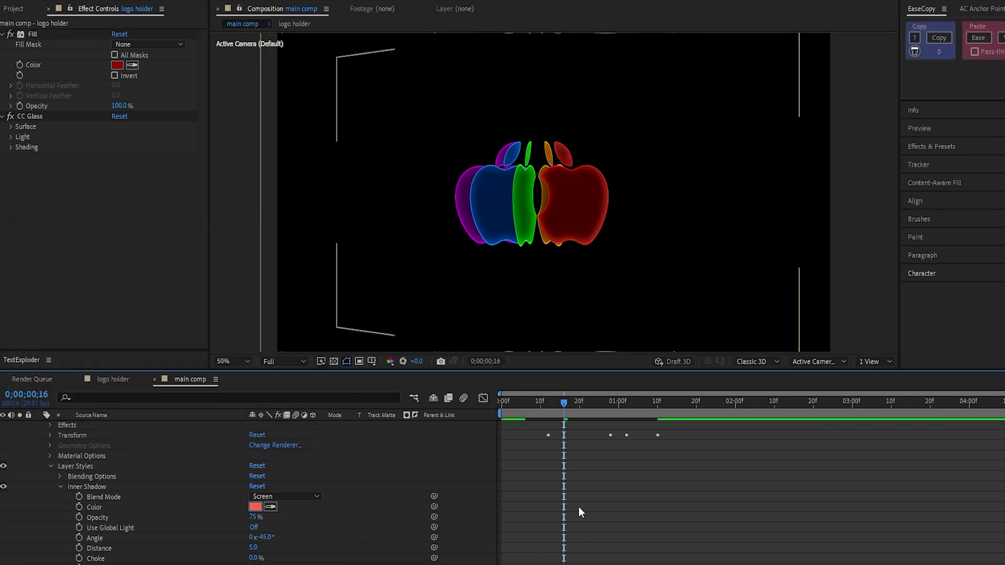
scroll(584, 507, "up", 1)
scroll(581, 509, "down", 1)
key("ctrl+a")
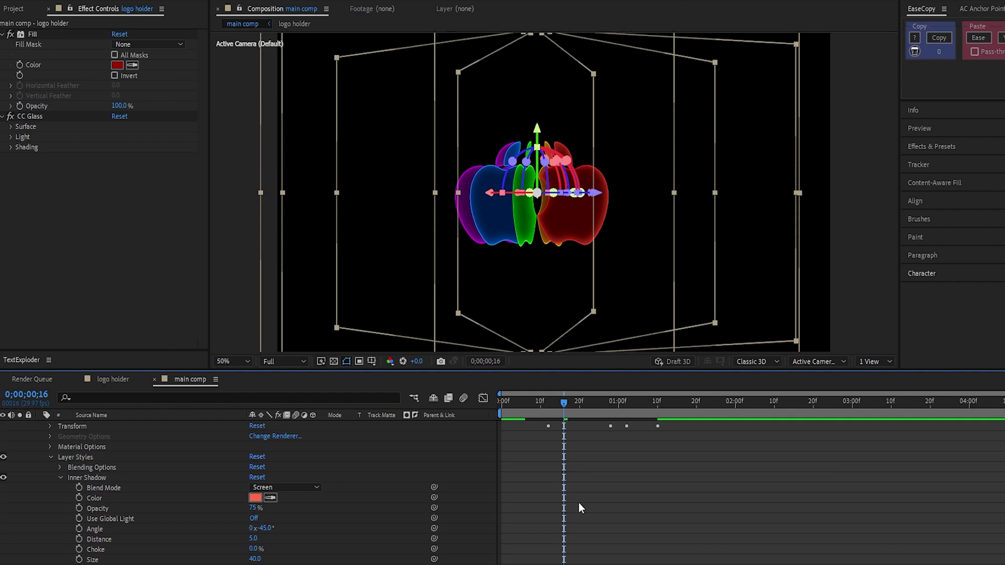
key("ctrl+grave")
Step: Duplicate the five apple layers, move the copies to the top, and start them after the originals
left_click(563, 510)
left_click_drag(129, 530, 144, 429)
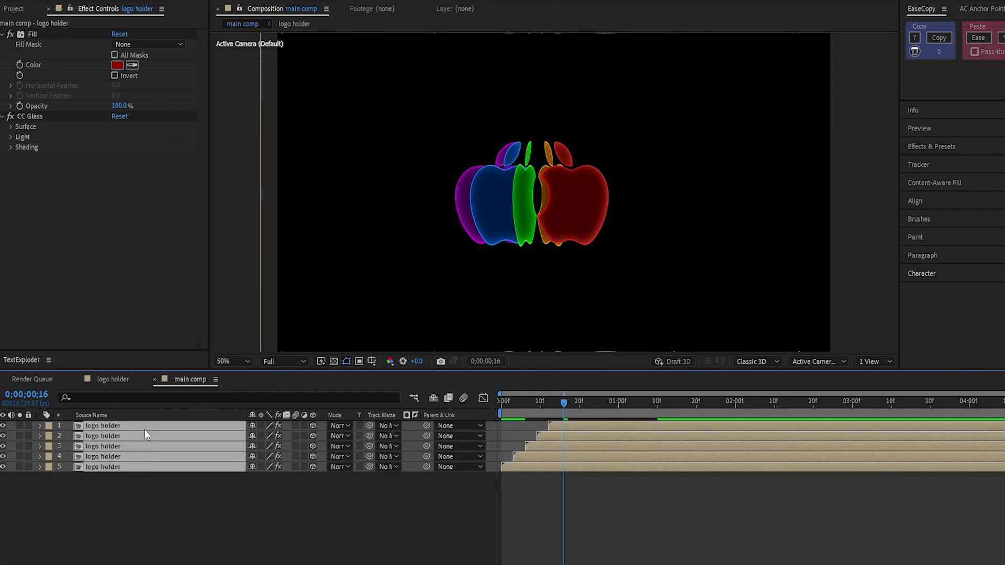
key("ctrl+d")
left_click_drag(122, 487, 124, 423)
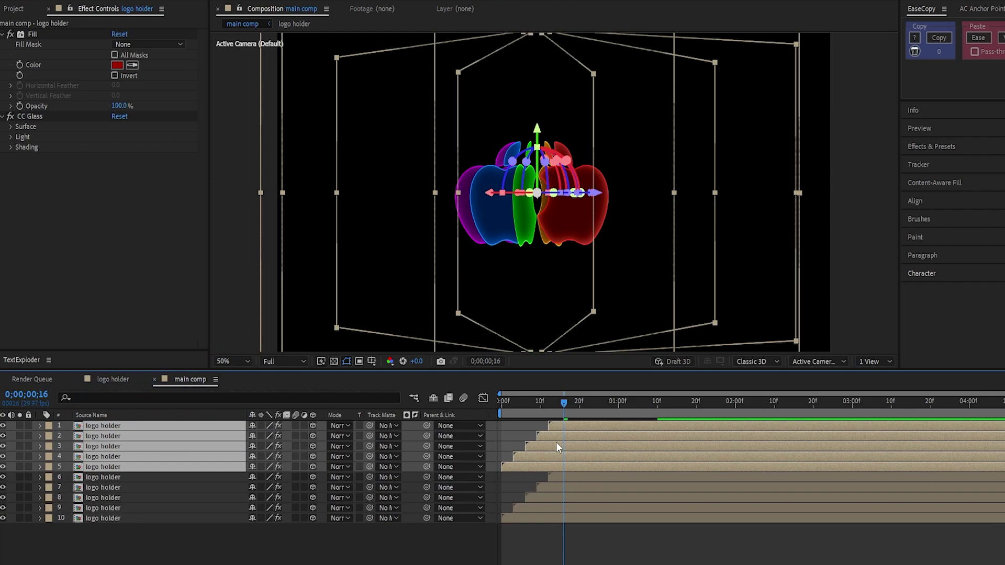
left_click_drag(557, 446, 611, 439)
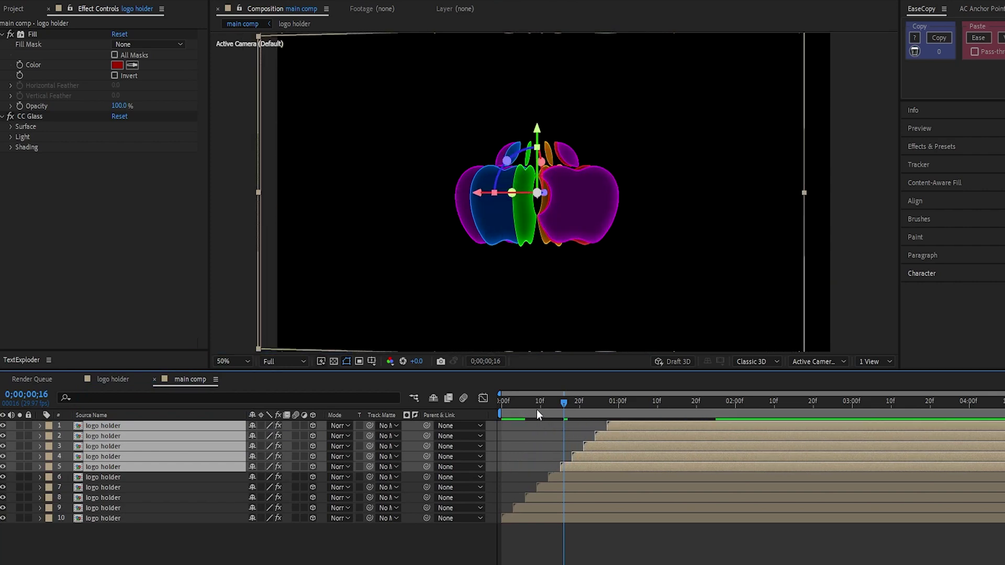
left_click(135, 520)
Step: Set all ten apple layers to Screen blending mode and preview the mixed colours
left_click(156, 425, "shift")
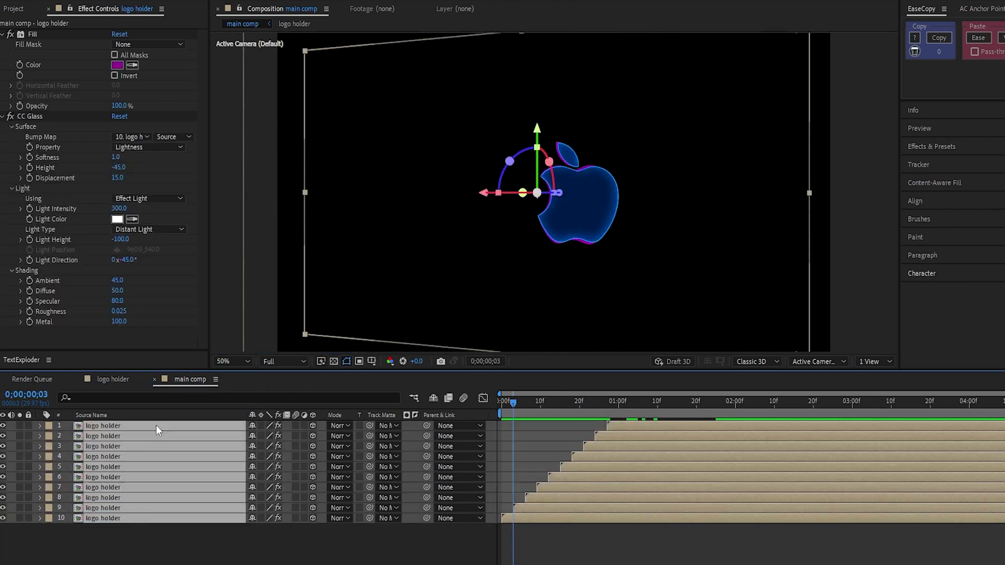
left_click(341, 428)
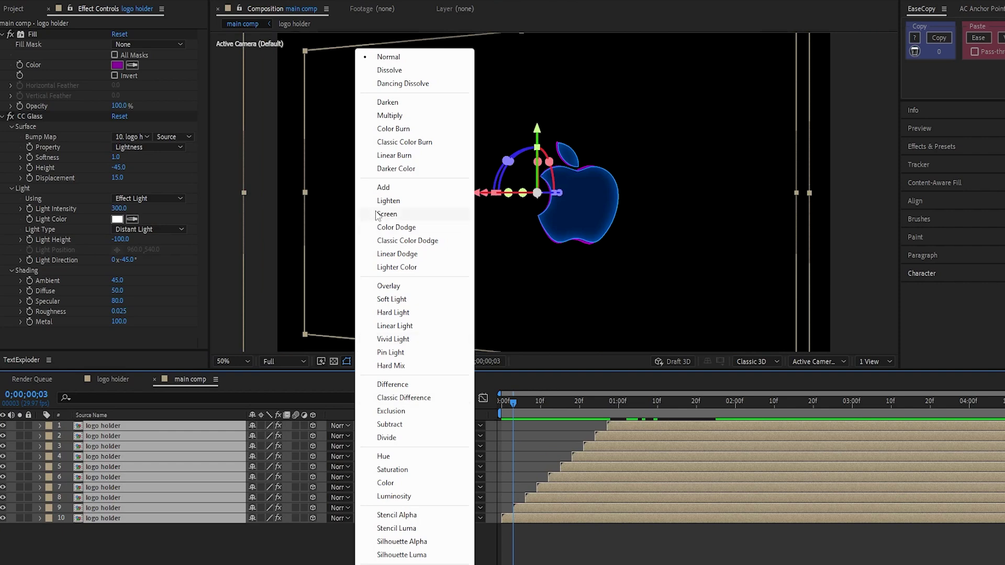
left_click(387, 214)
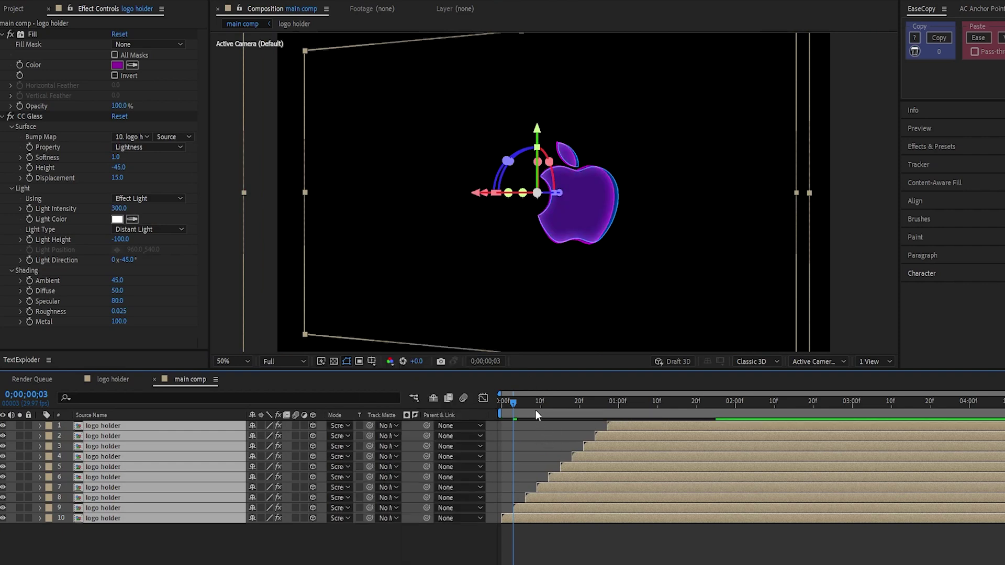
key("space")
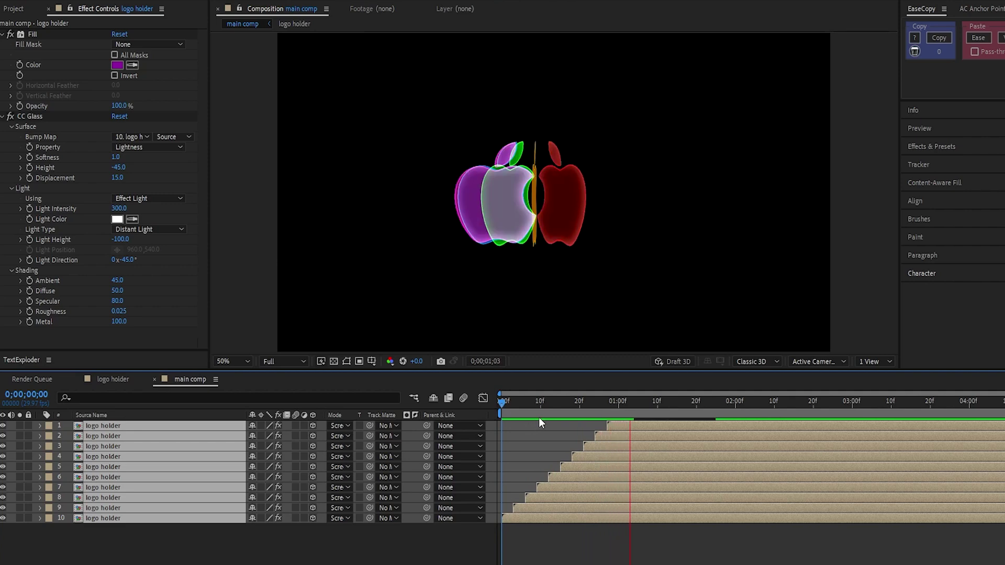
key("space")
left_click_drag(559, 402, 528, 414)
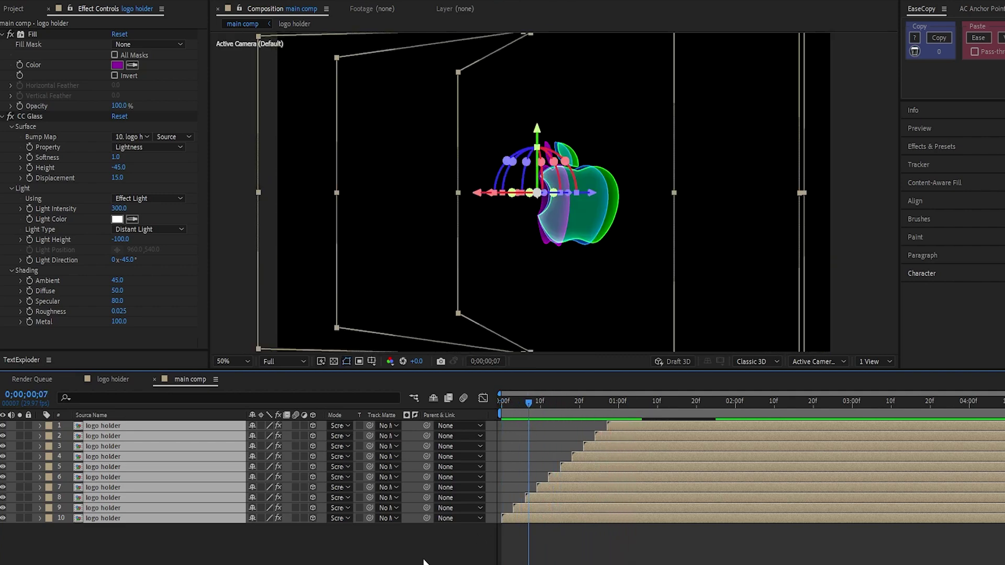
Step: Add the white logo holder comp from the Project panel as the bottom layer
left_click(426, 529)
left_click(13, 9)
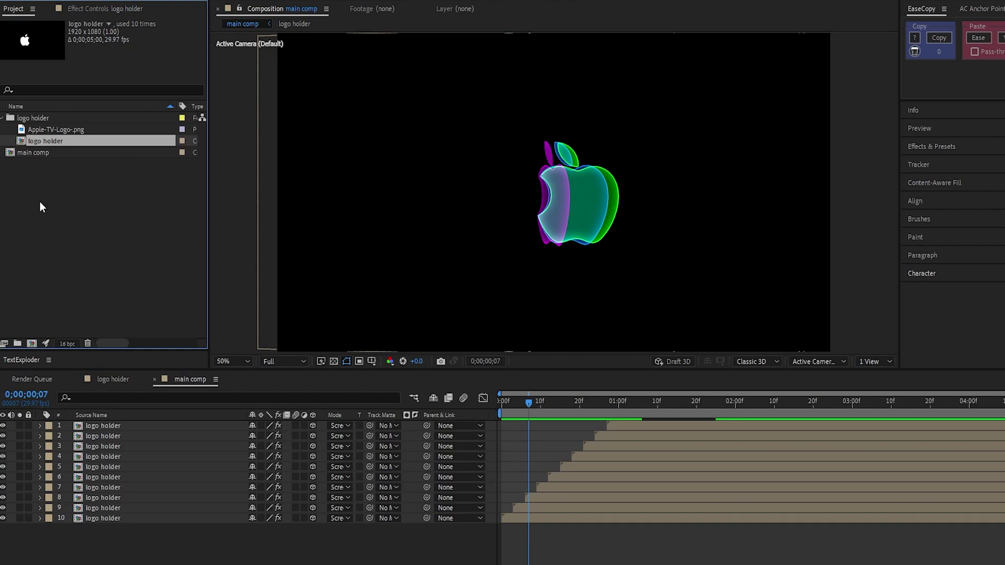
left_click_drag(50, 142, 431, 541)
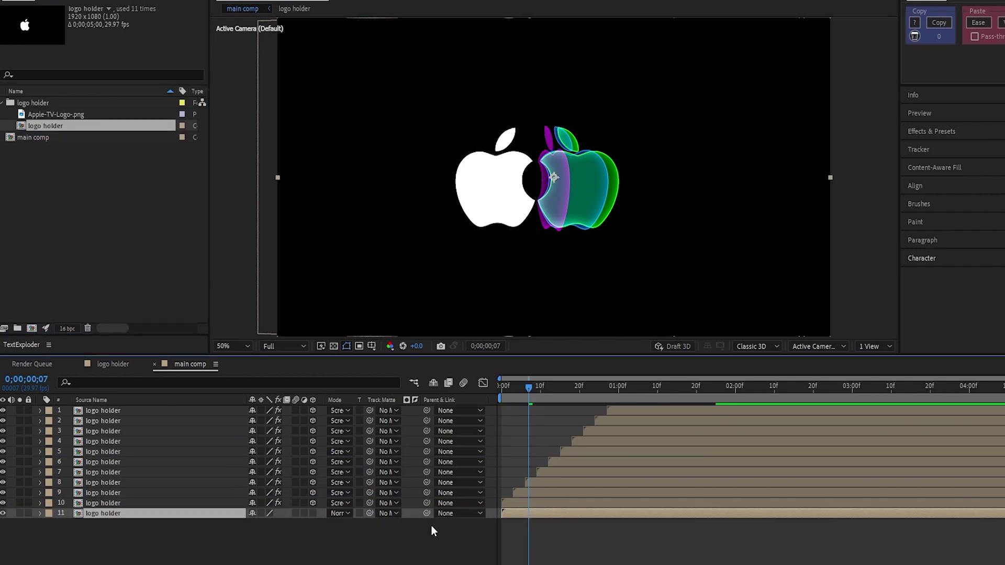
key("t")
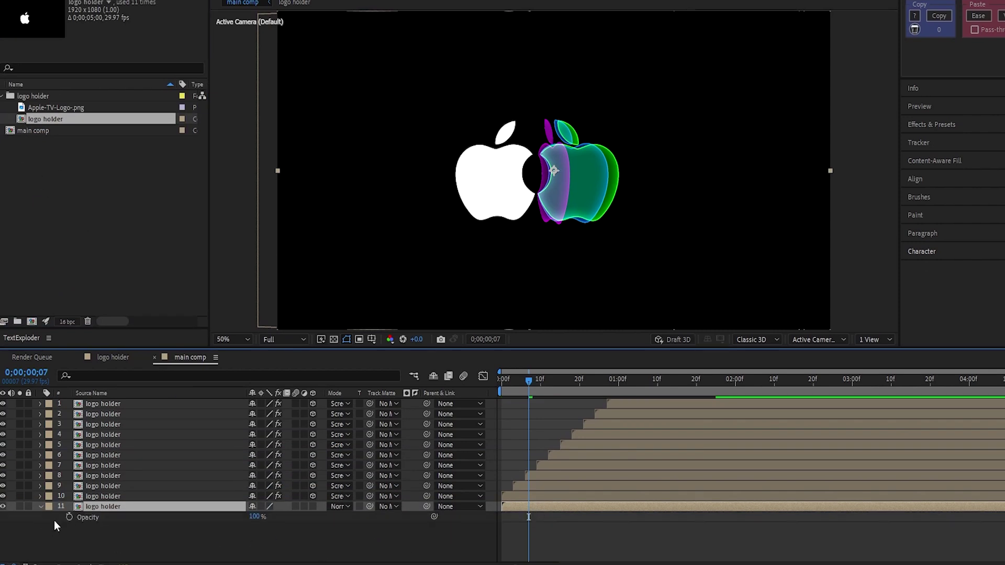
Step: Animate the white logo's Opacity from 0% at frame 15 to 100% at 1;10, then preview
left_click(69, 517)
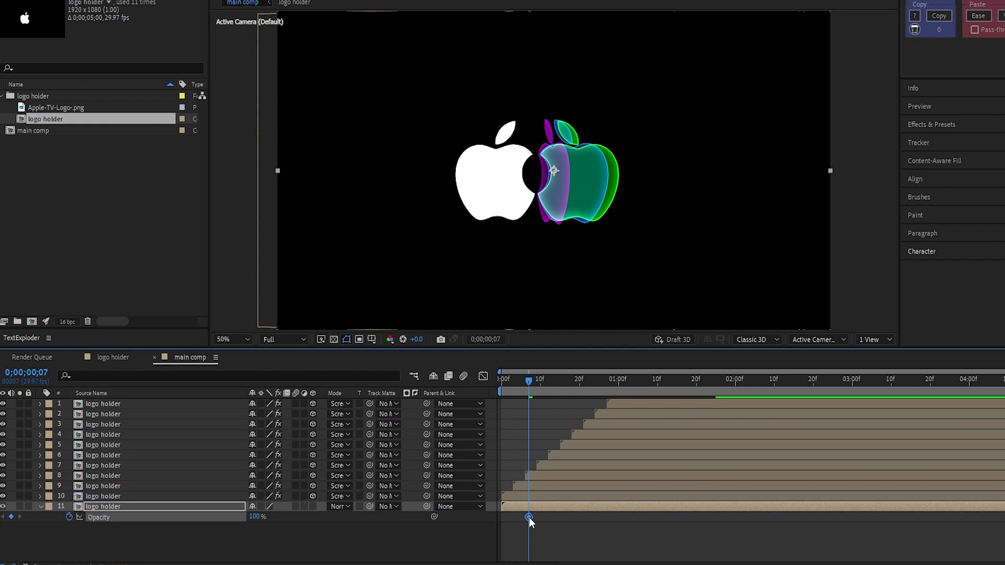
left_click_drag(529, 518, 638, 517)
left_click_drag(577, 386, 560, 393)
left_click(255, 516)
type("0")
key("Return")
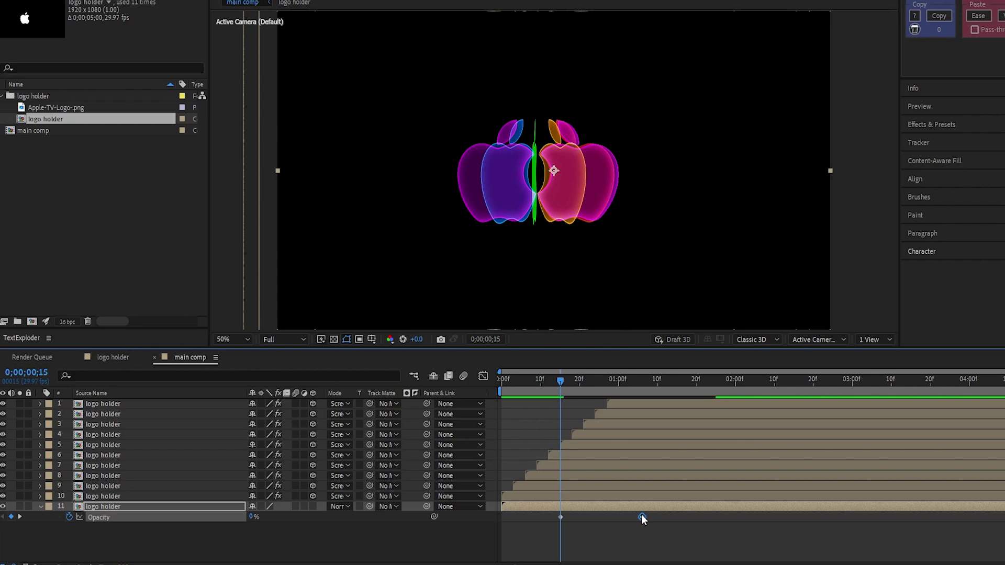
left_click_drag(642, 518, 657, 518)
left_click(532, 384)
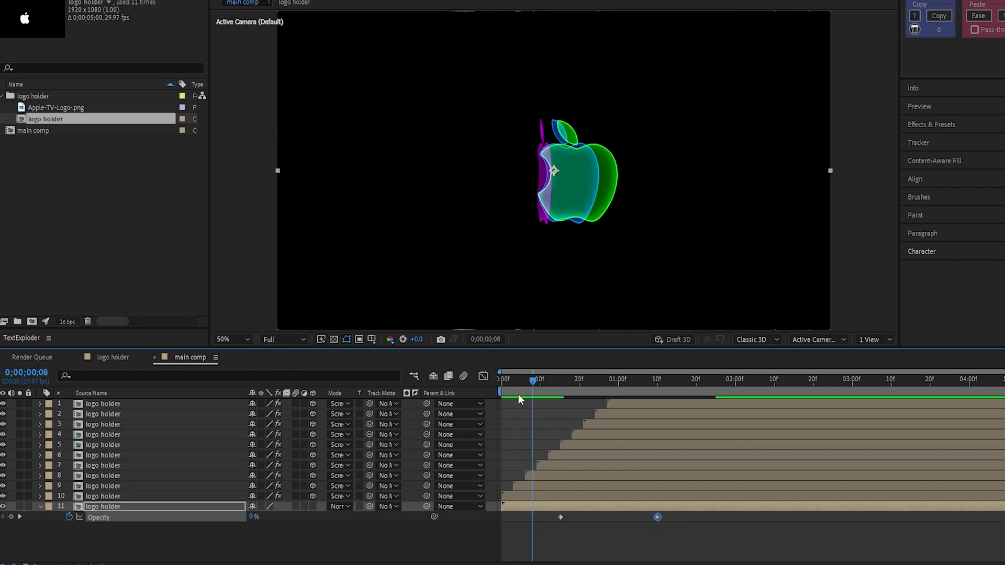
key("space")
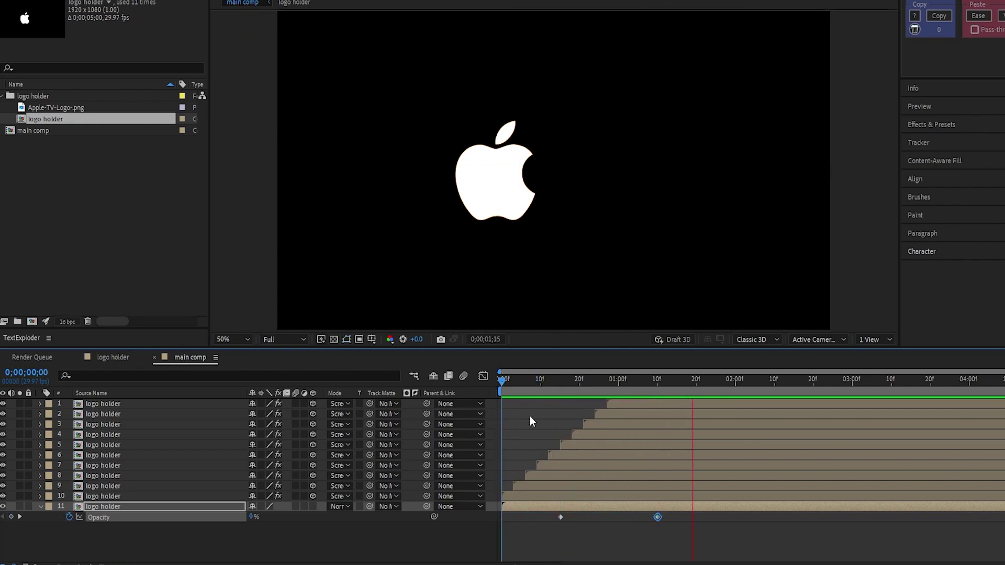
left_click_drag(568, 387, 677, 415)
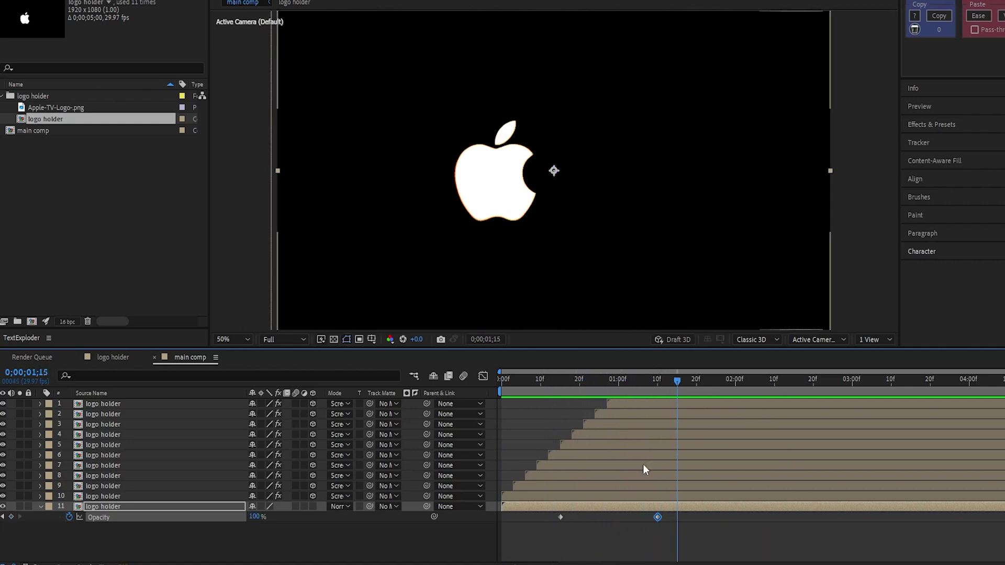
left_click(561, 530)
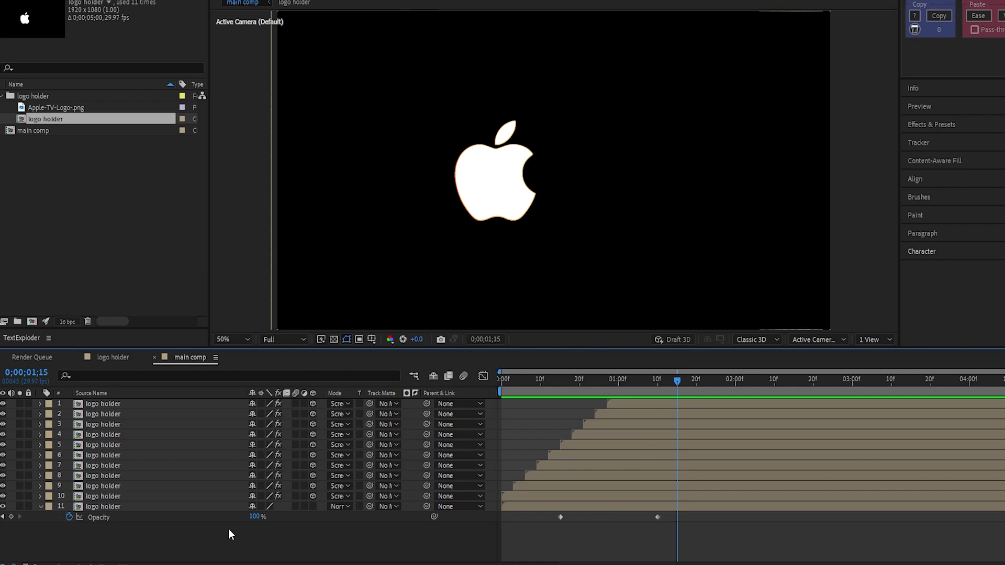
Step: Add a Null object and parent all apple layers to Null 1
right_click(318, 382)
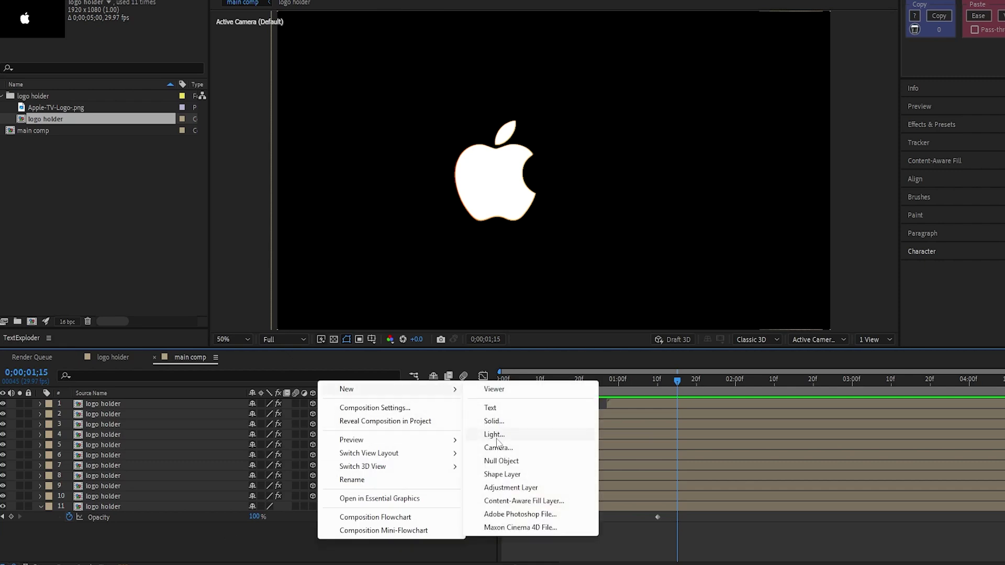
left_click(498, 461)
left_click_drag(186, 544, 212, 416)
left_click_drag(426, 414, 169, 402)
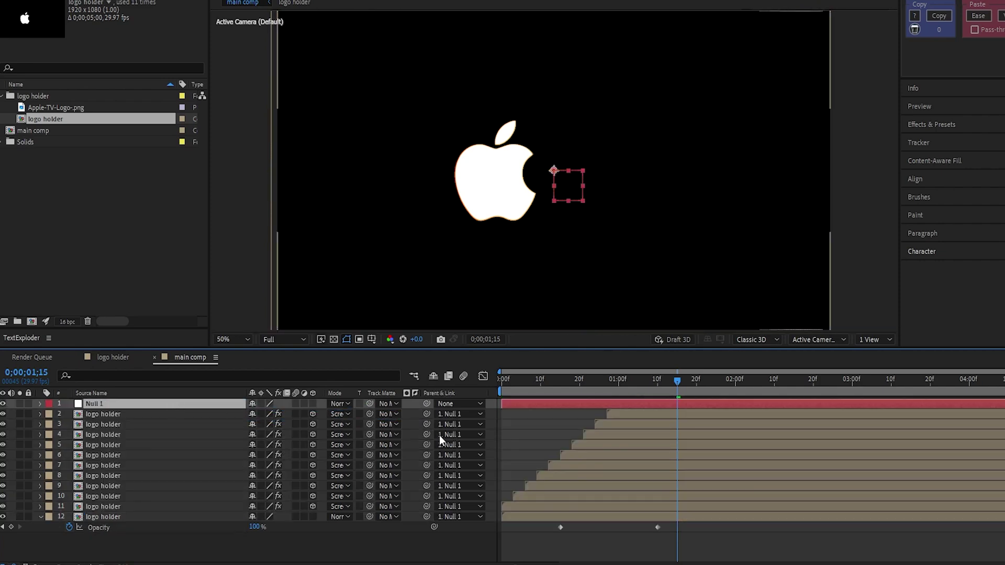
Step: Keyframe Null 1's Scale at 200% at frame 0, shrinking to 100% at 2;11
key("s")
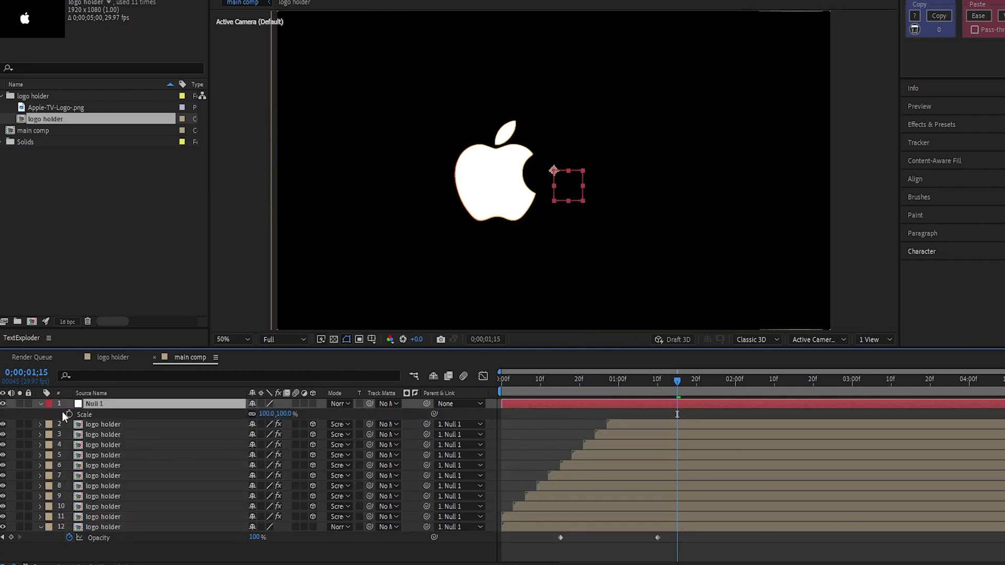
left_click(69, 413)
left_click_drag(677, 414, 778, 414)
key("Home")
left_click(283, 414)
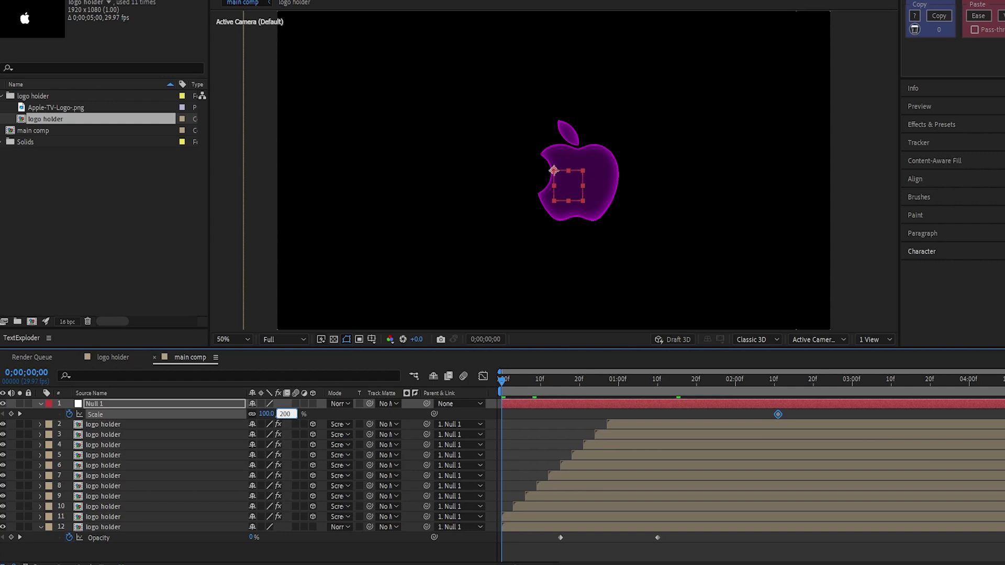
type("200")
key("Return")
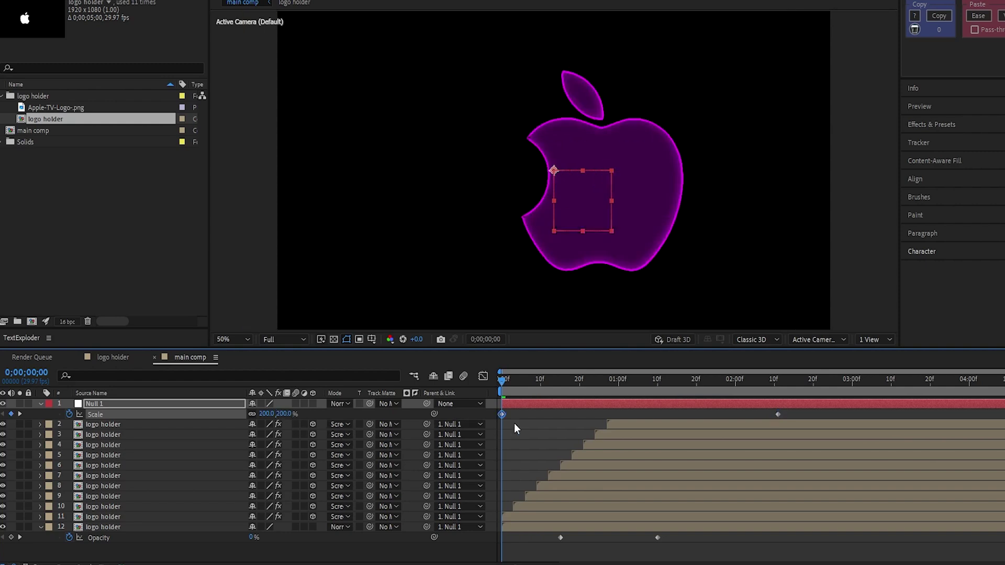
Step: Easy Ease Null 1's Scale keyframes, steepen the first keyframe's speed curve in the Graph Editor, and preview
left_click_drag(823, 425, 457, 412)
key("F9")
left_click(483, 376)
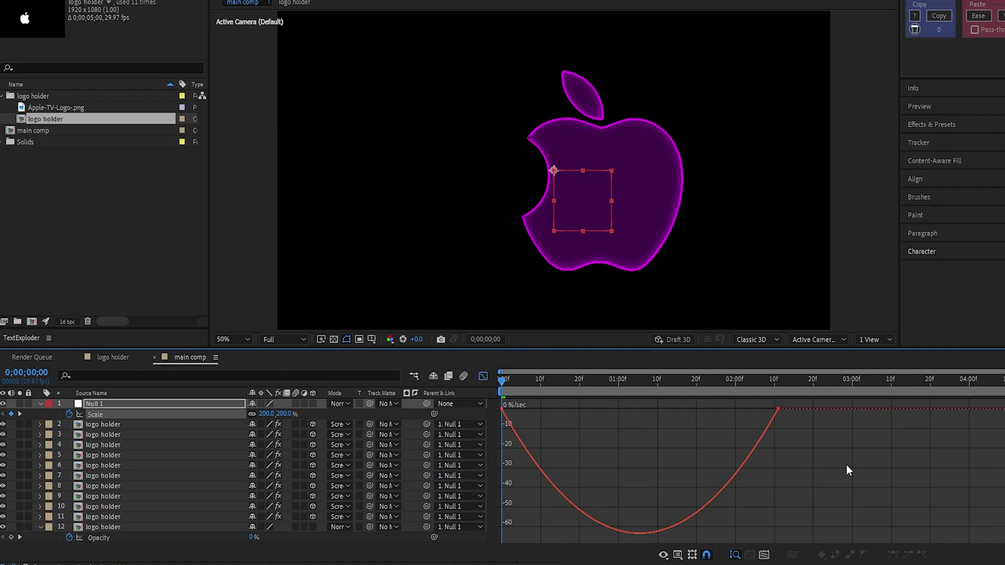
left_click_drag(846, 464, 639, 409)
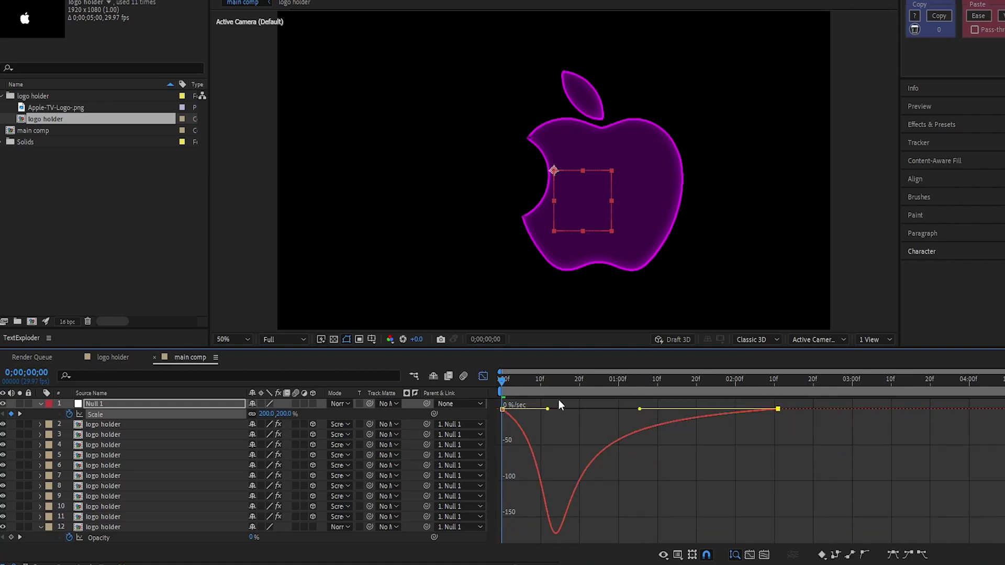
left_click_drag(558, 400, 498, 439)
left_click_drag(549, 411, 503, 409)
left_click(483, 376)
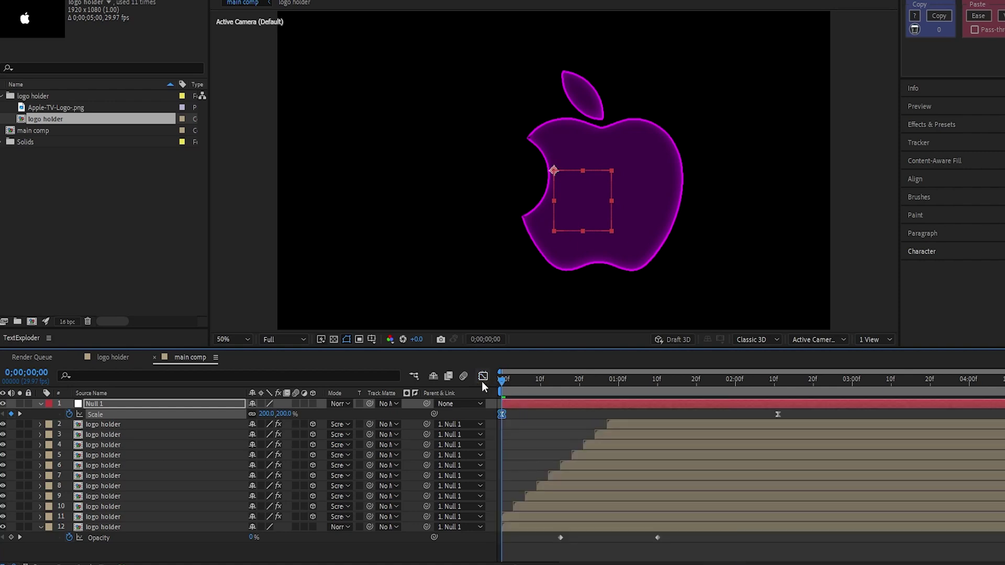
key("space")
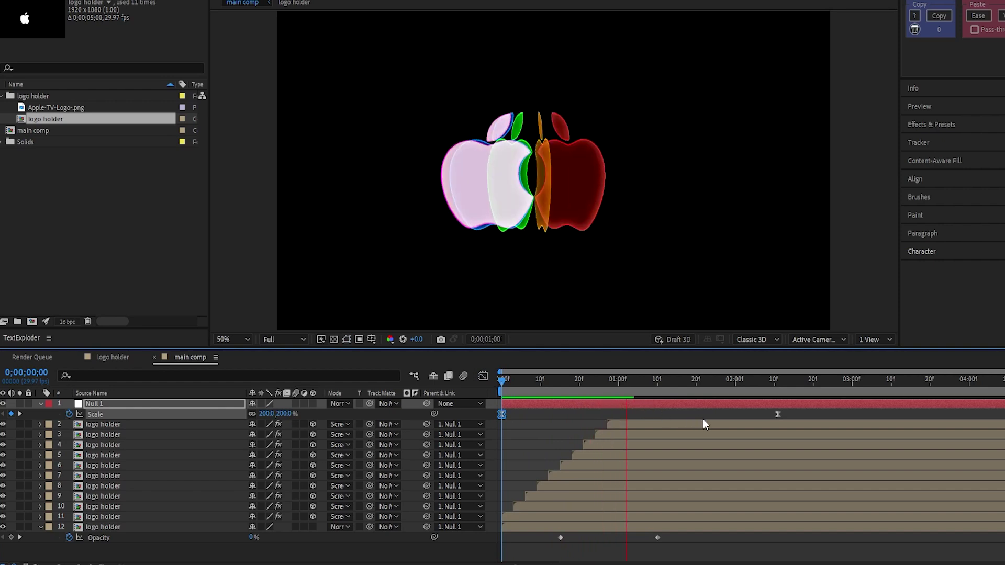
Step: Open the logo holder comp and make the tv text layer visible
left_click_drag(633, 392, 665, 392)
double_click(671, 424)
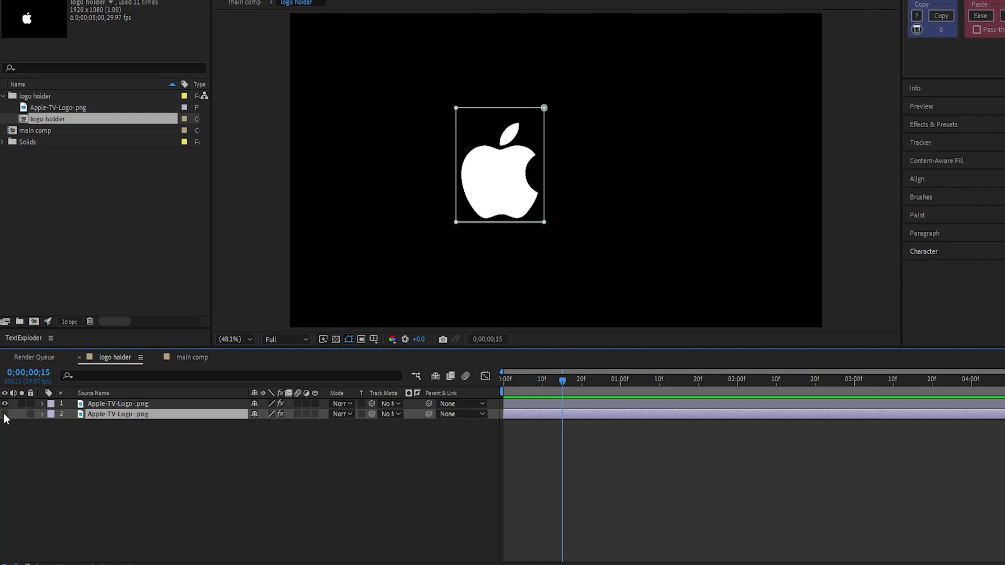
left_click(4, 414)
Step: Fade the tv text's Opacity from 0% at 8f to 100% near 1;00
key("alt+shift+t")
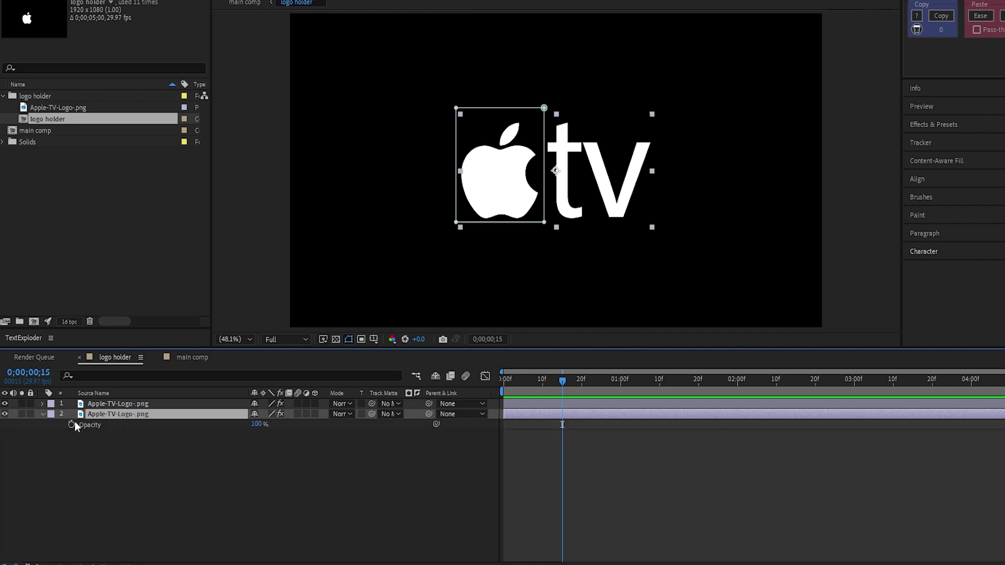
left_click_drag(563, 424, 597, 424)
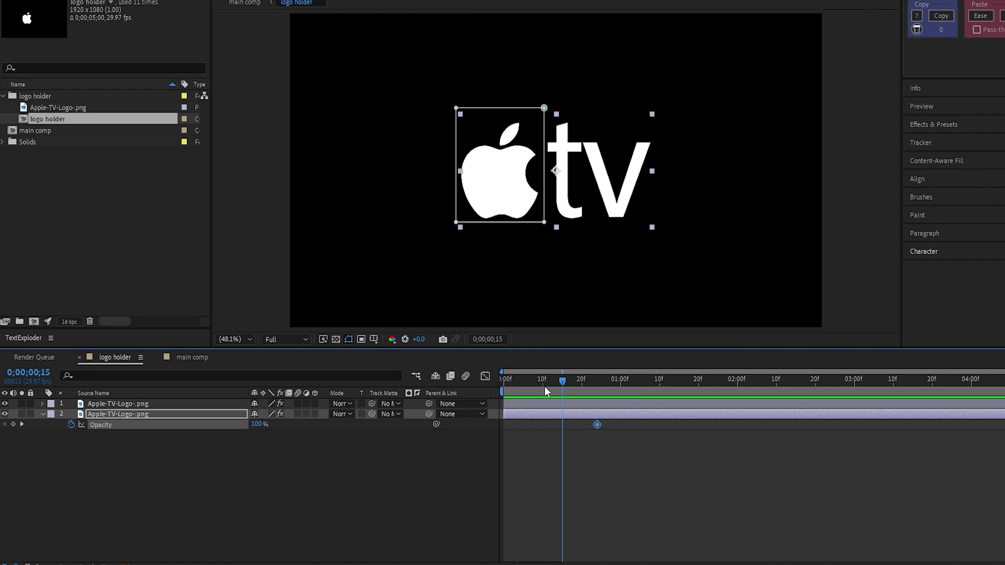
left_click_drag(545, 387, 536, 387)
left_click_drag(258, 428, 152, 459)
left_click(543, 425)
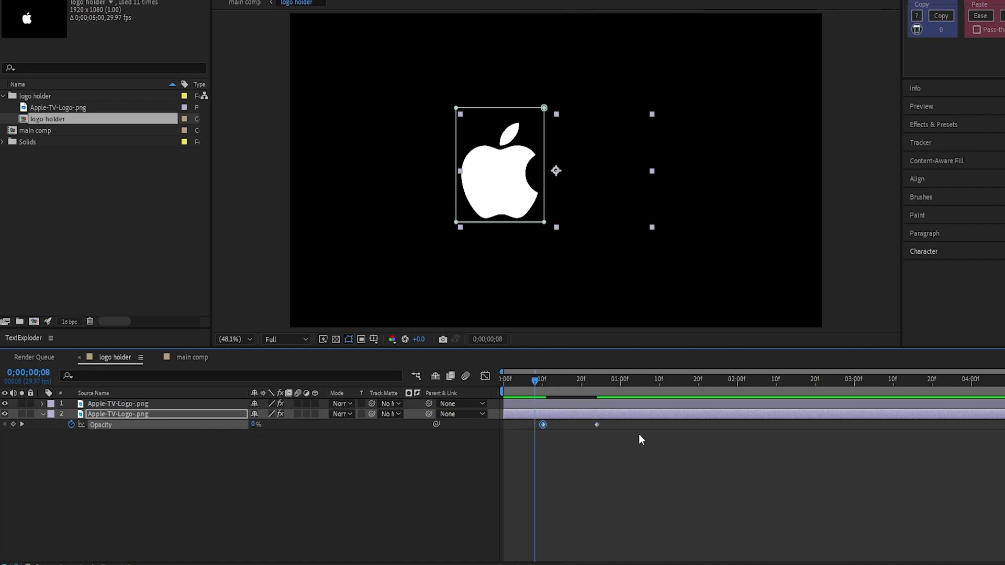
left_click_drag(597, 424, 624, 424)
left_click(191, 357)
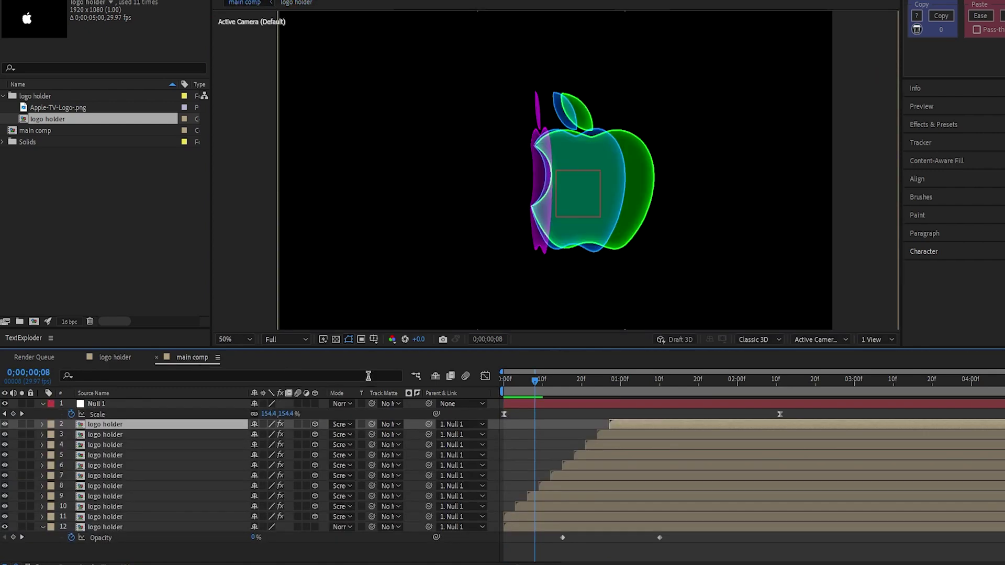
Step: Move layer 12's first Opacity keyframe earlier and view the reveal ending on the white logo
left_click_drag(533, 386, 495, 401)
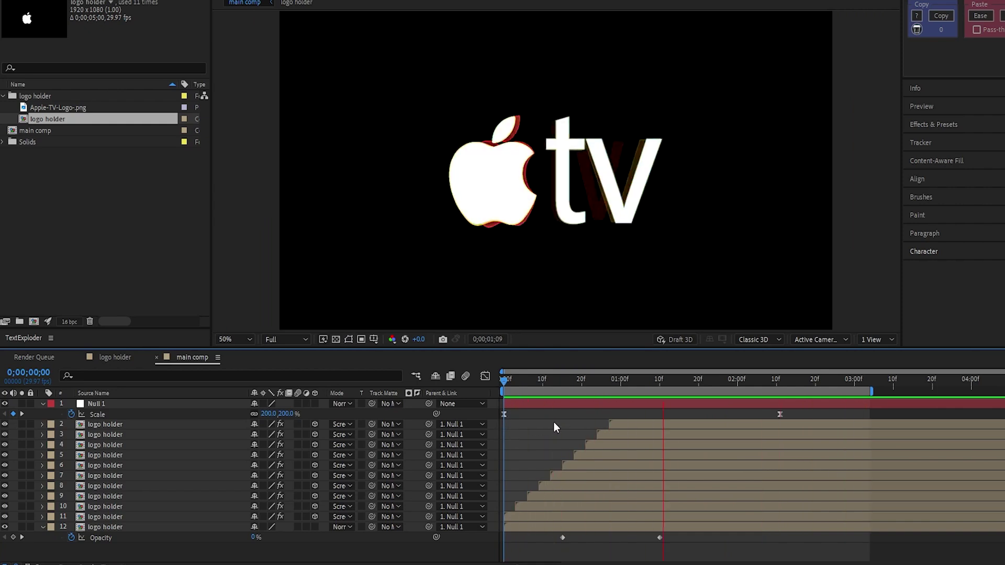
mouse_move(560, 537)
left_mouse_down()
mouse_move(540, 539)
mouse_move(546, 548)
left_mouse_up()
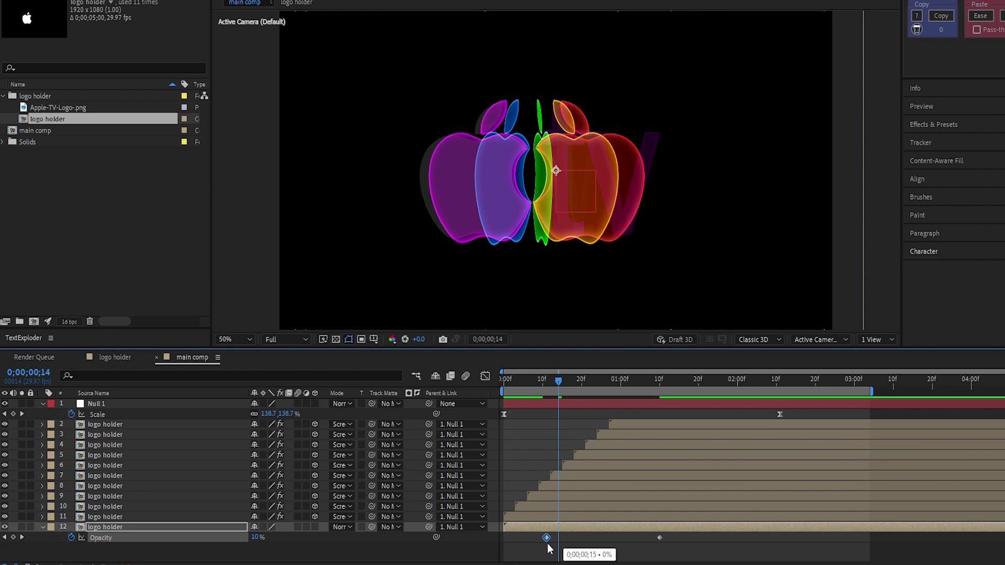
left_click(780, 381)
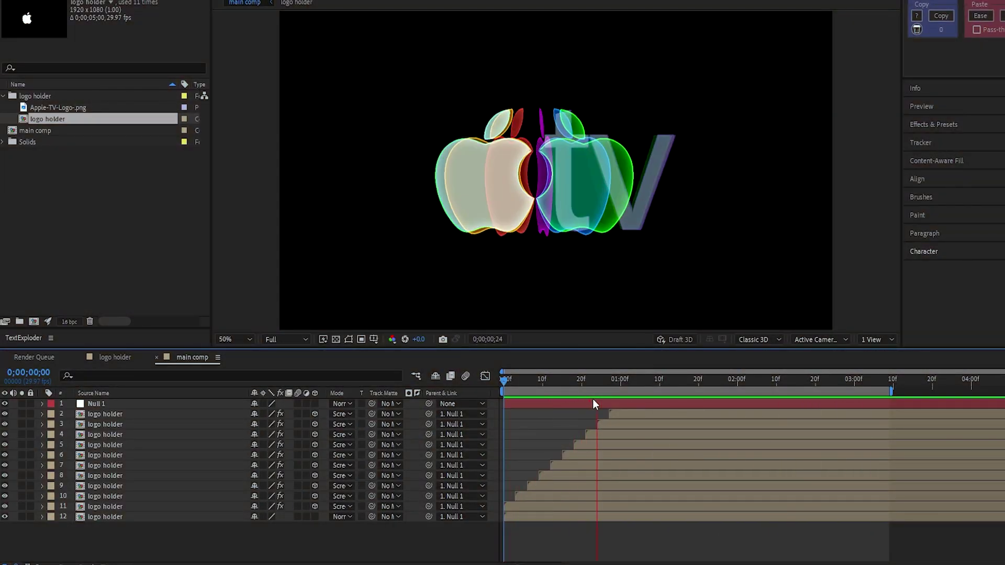
Step: Apply a 4-Color Gradient effect to the last logo copy layer
left_click(601, 511)
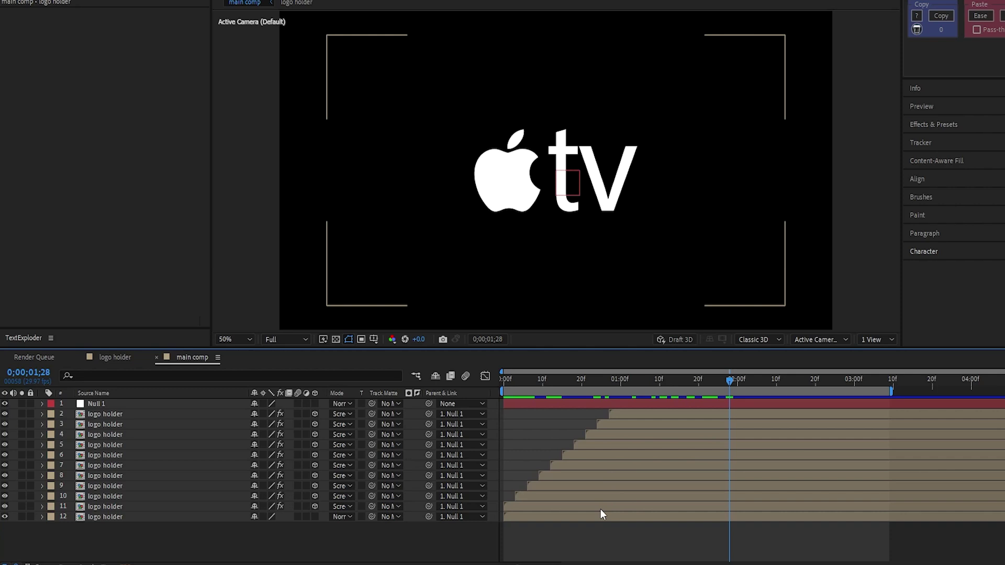
left_click(624, 517)
key("ctrl+space")
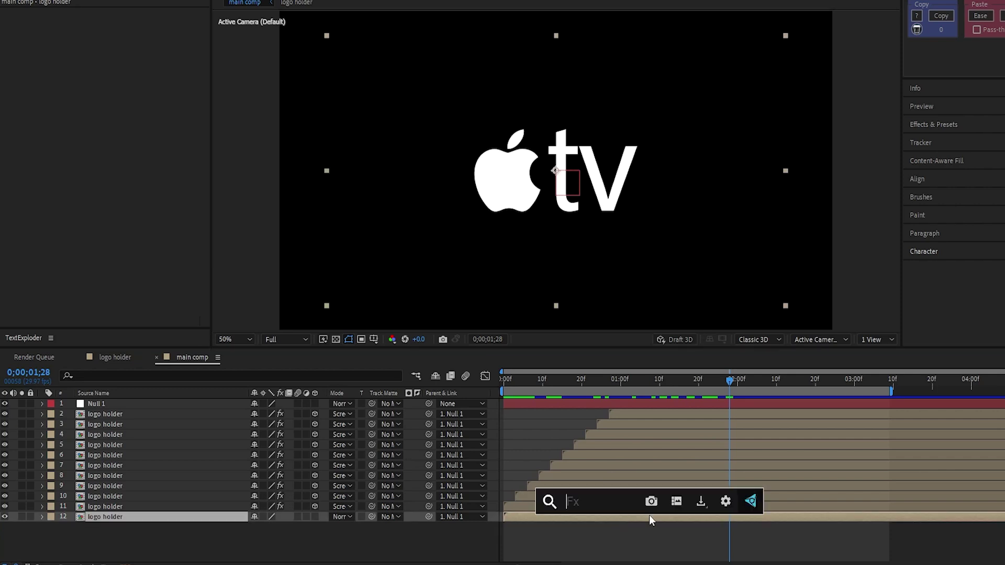
type("4")
left_click(643, 477)
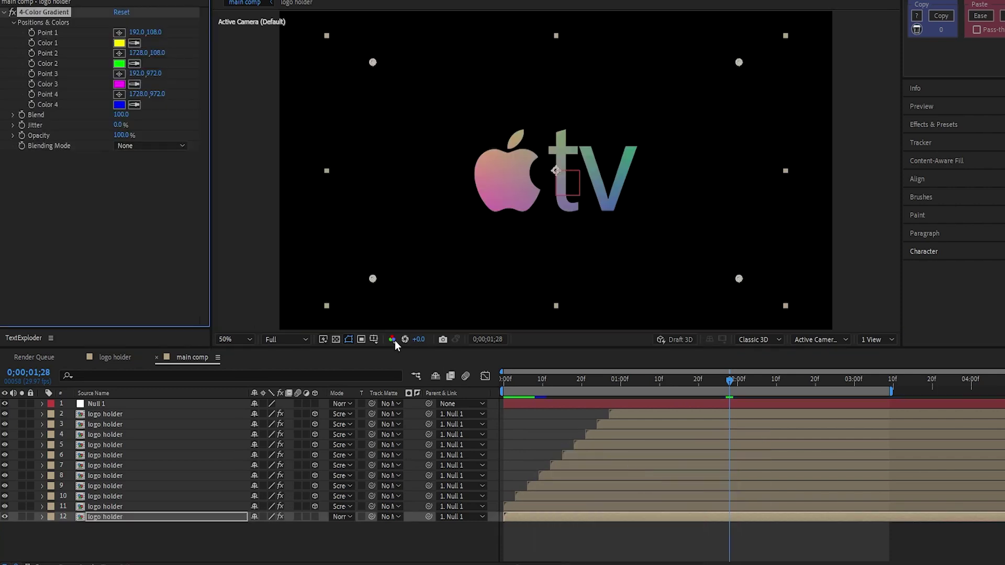
Step: Place the gradient points: magenta and yellow below the apple, blue beside the t, green right of tv
left_click_drag(373, 278, 484, 218)
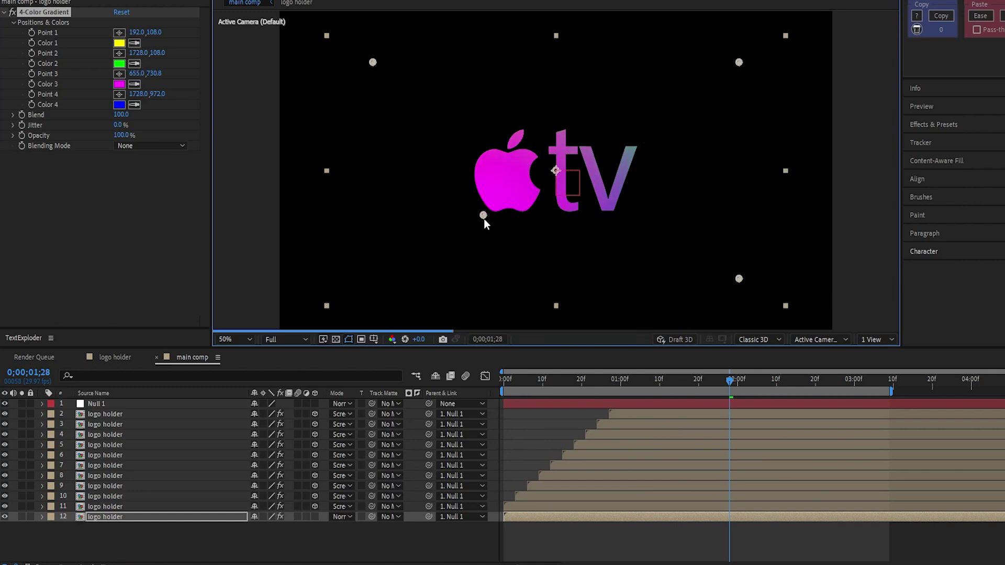
left_click_drag(394, 75, 514, 219)
left_click_drag(739, 280, 561, 219)
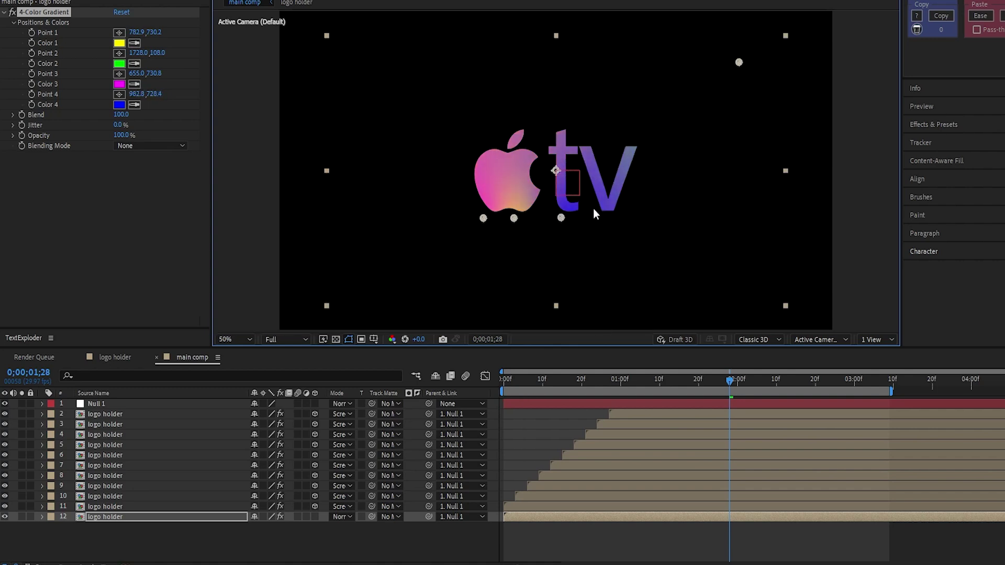
left_click_drag(739, 62, 610, 225)
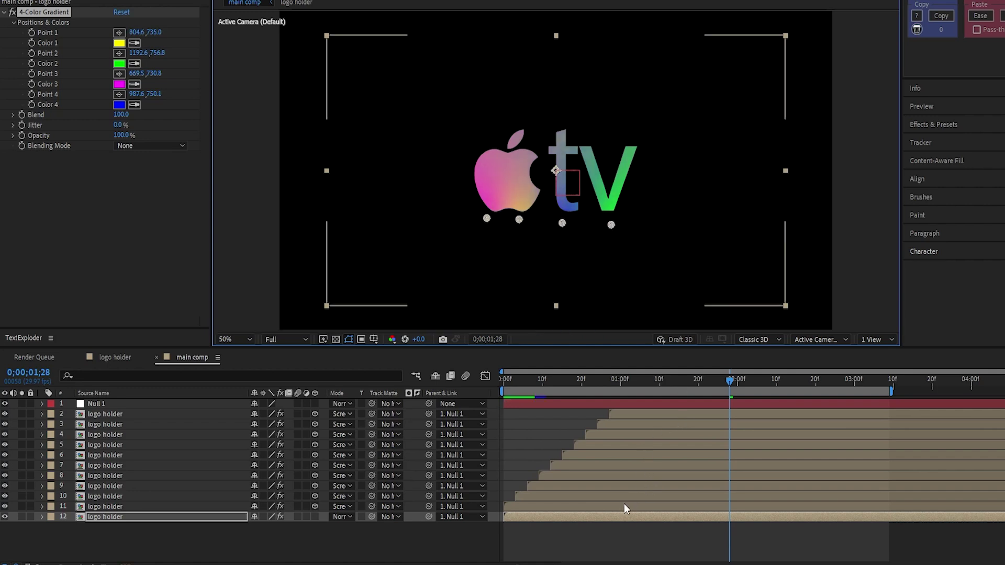
left_click(617, 518)
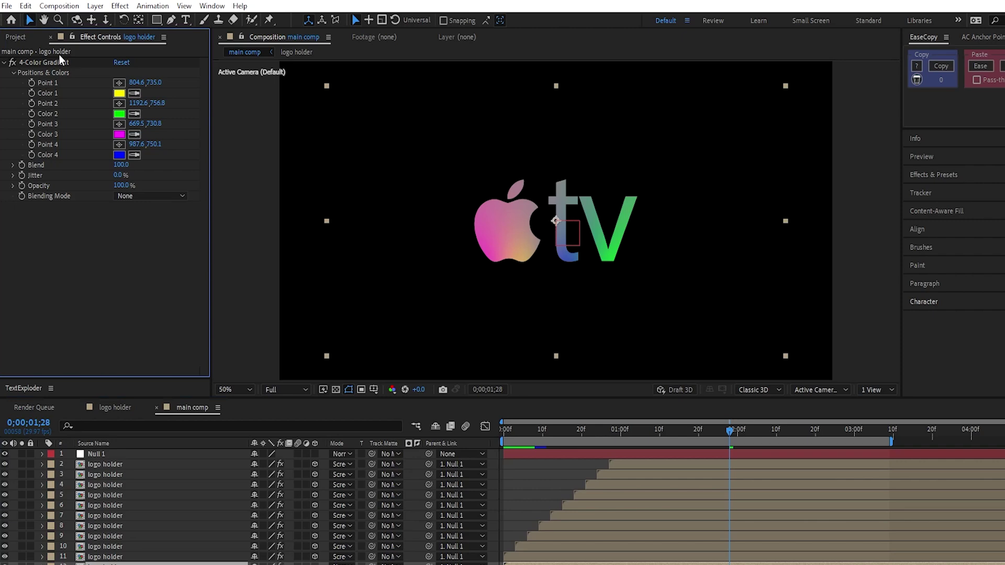
Step: Delete the 4-Color Gradient from layer 12 and draw a rectangular mask around the logo
left_click(56, 61)
key("Delete")
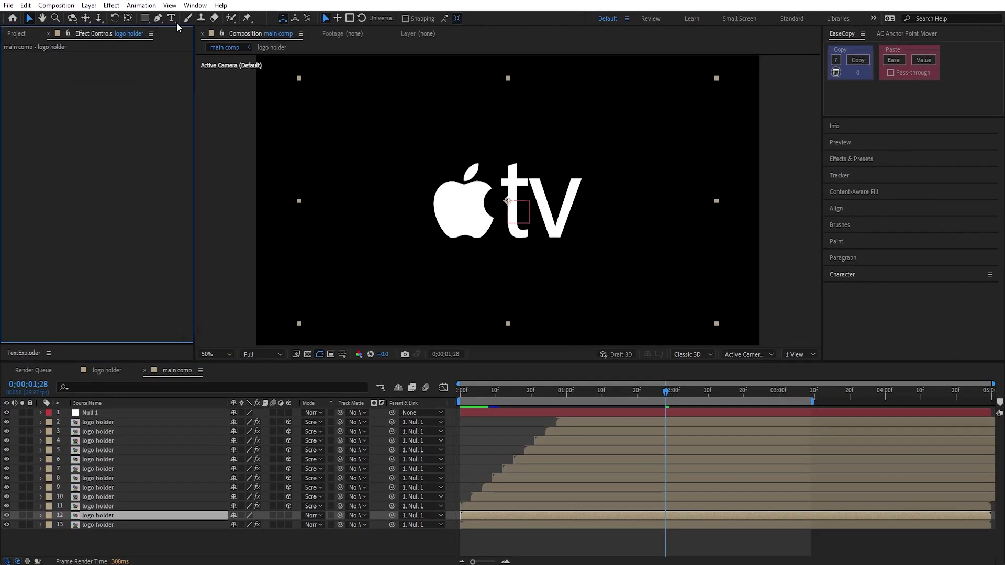
left_click(145, 19)
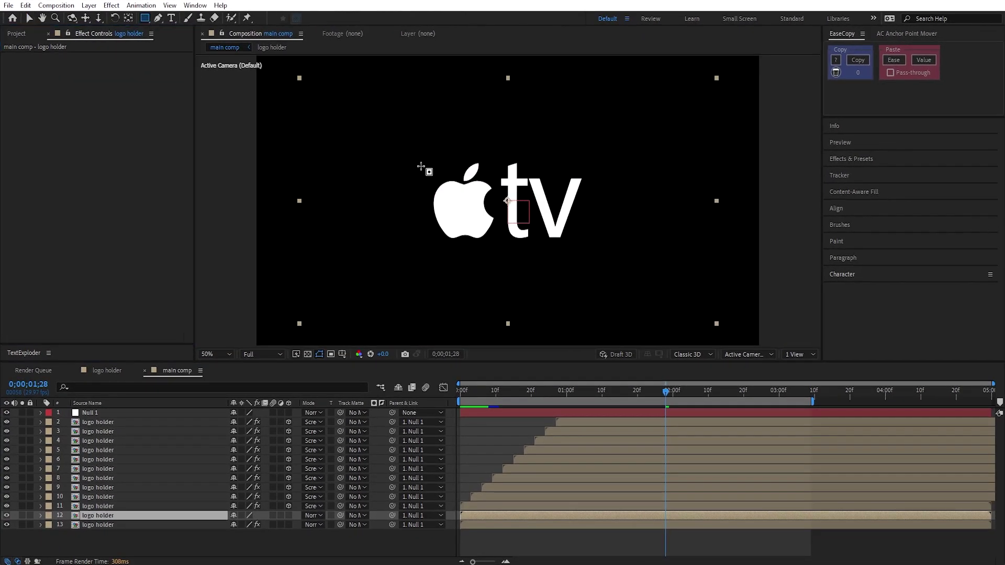
left_click_drag(405, 151, 602, 228)
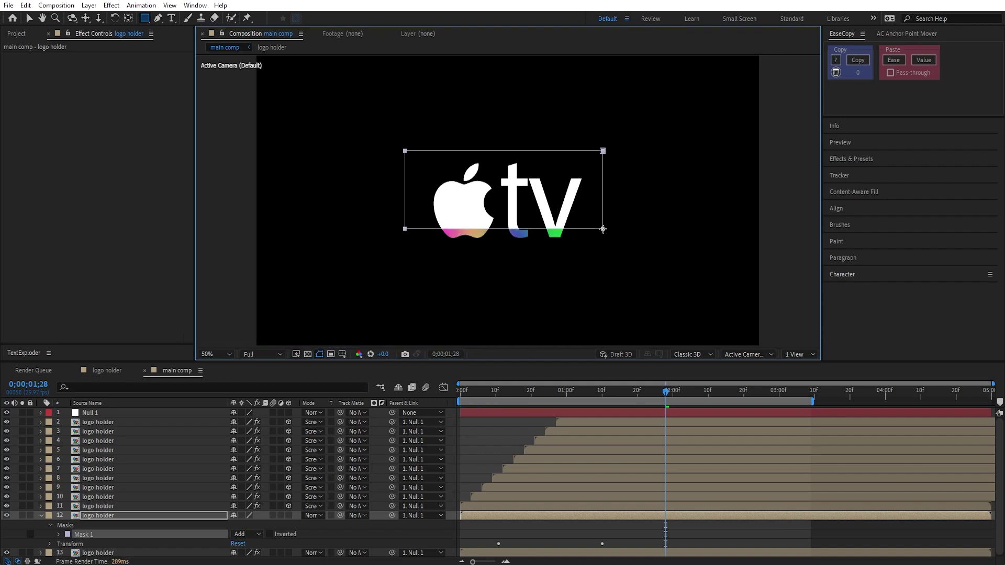
Step: Set the mask feather to 136 px and mask expansion to -46 px
left_click(58, 535)
left_click_drag(250, 532, 350, 459)
scroll(189, 539, "down", 2)
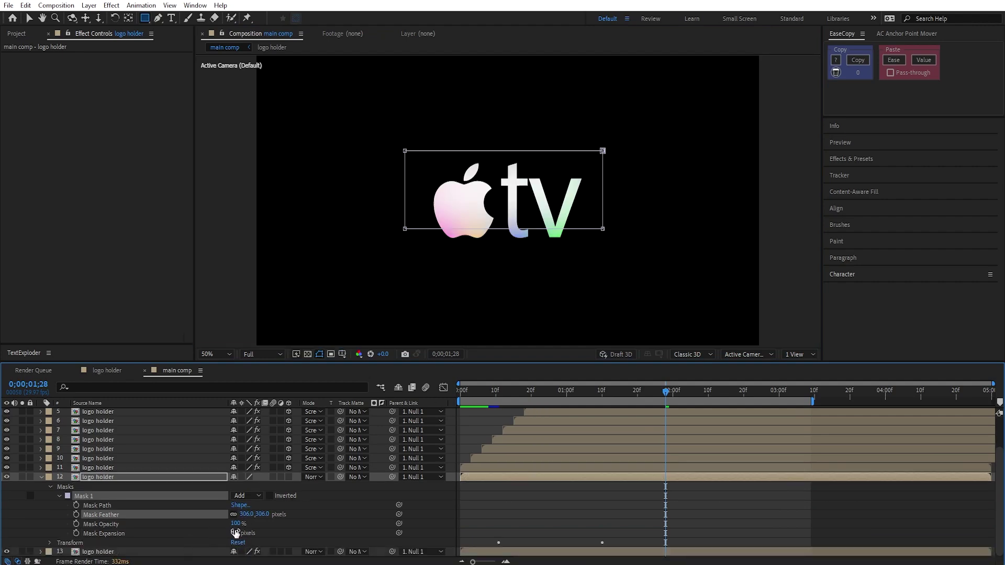
left_click_drag(236, 533, 268, 505)
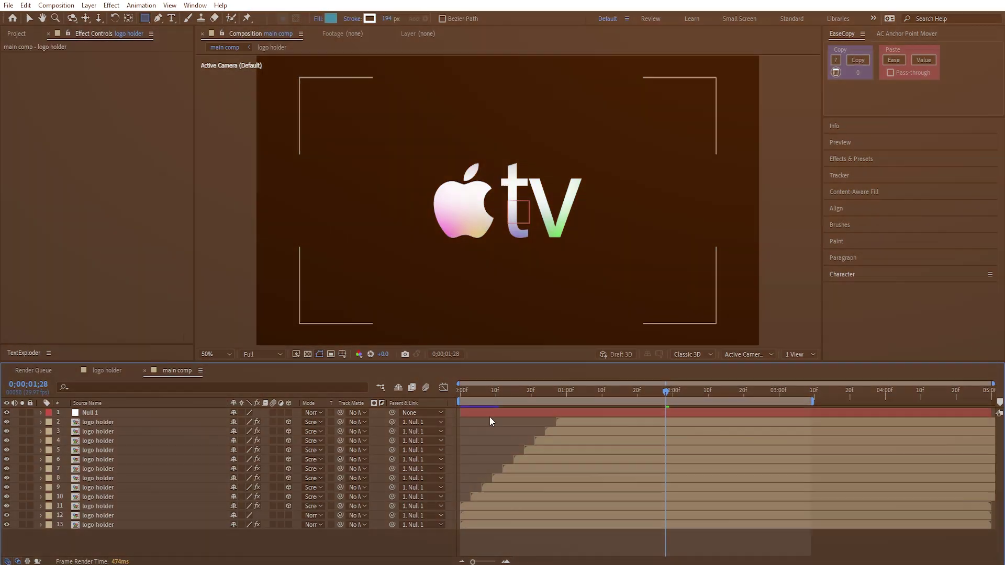
Step: Preview the main comp from an earlier point through to the final gradient-tinted Apple TV logo
left_click(495, 391)
key("space")
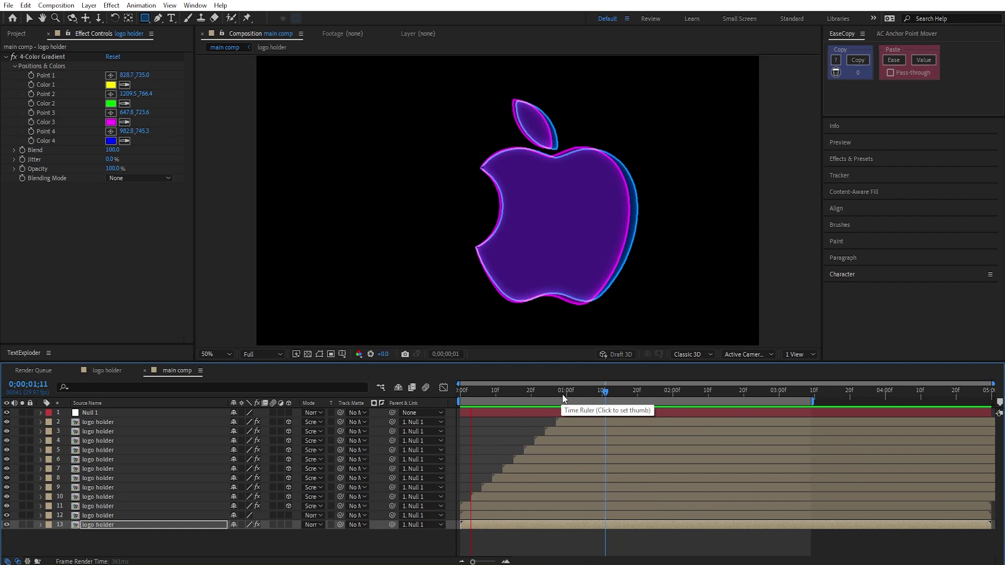